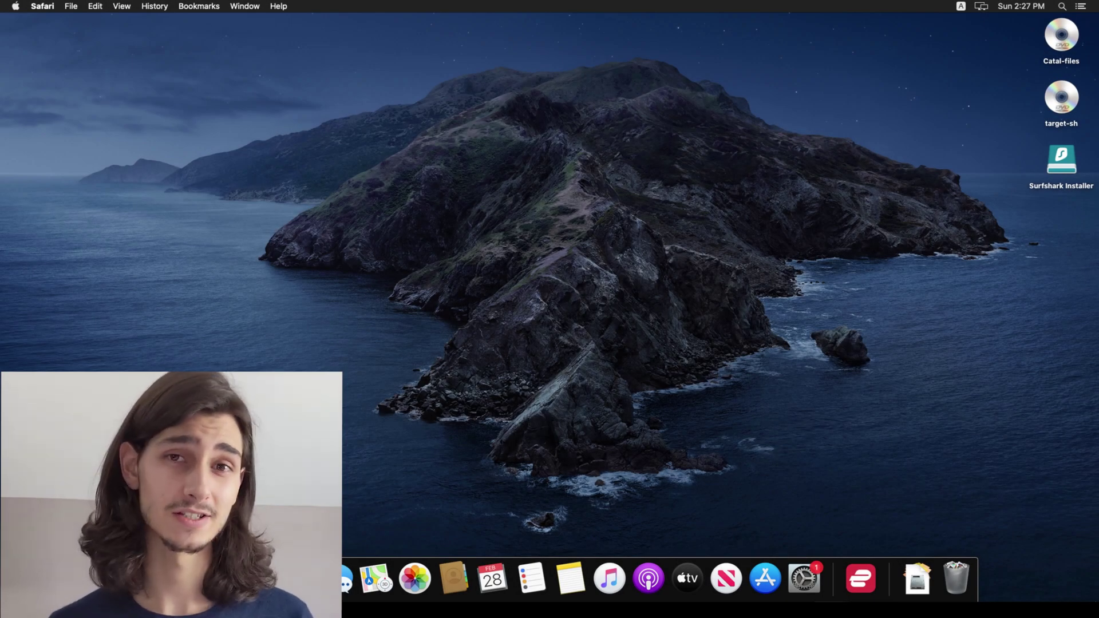
# Load nordvpn.com in a new Safari window, sign in with the saved Nord account, and open Downloads
pyautogui.press('super+n')
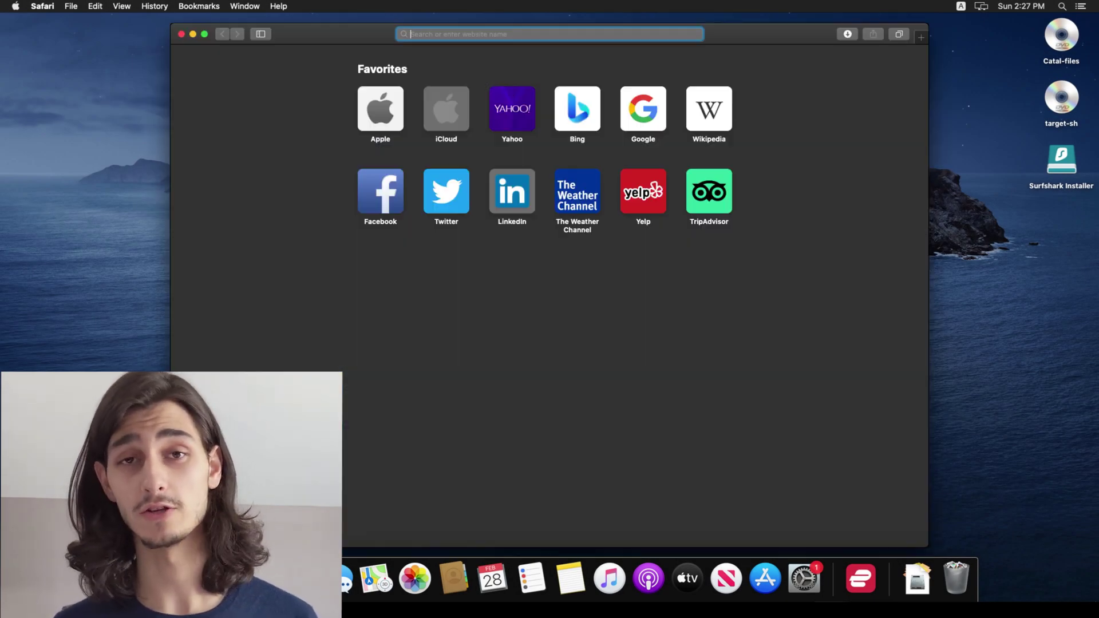
pyautogui.write('nordvpn.com')
pyautogui.press('Return')
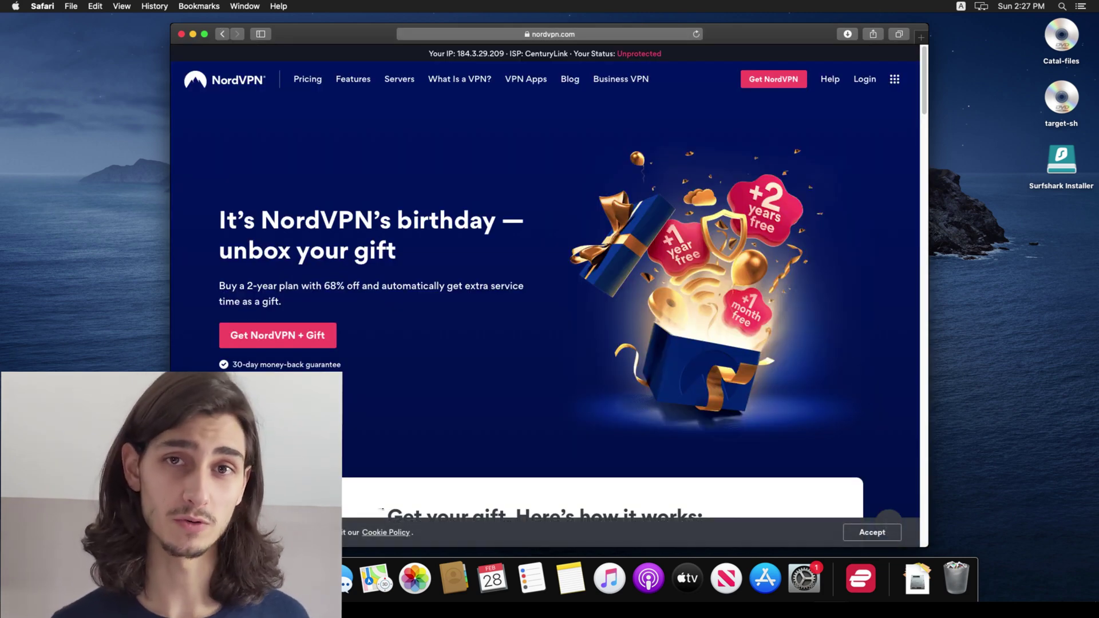
pyautogui.click(867, 79)
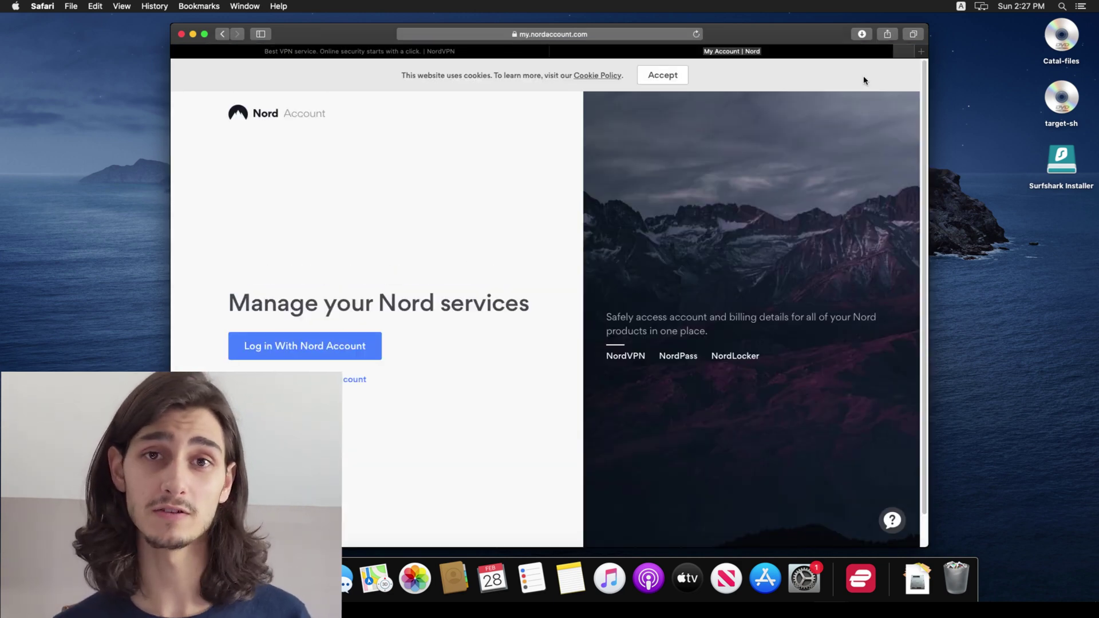
pyautogui.click(337, 356)
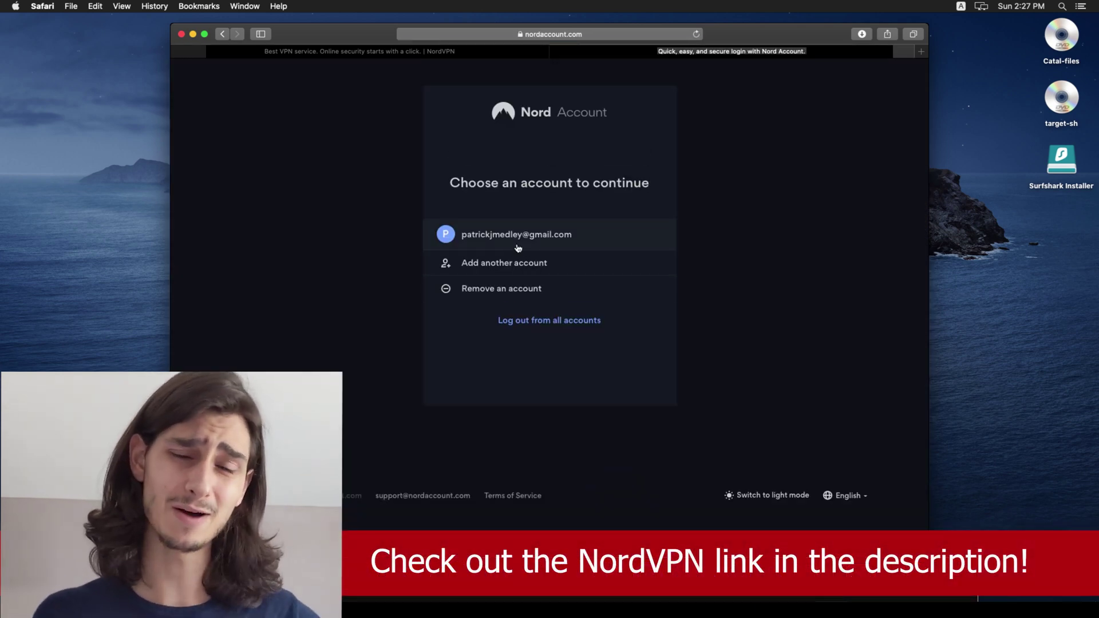
pyautogui.click(537, 240)
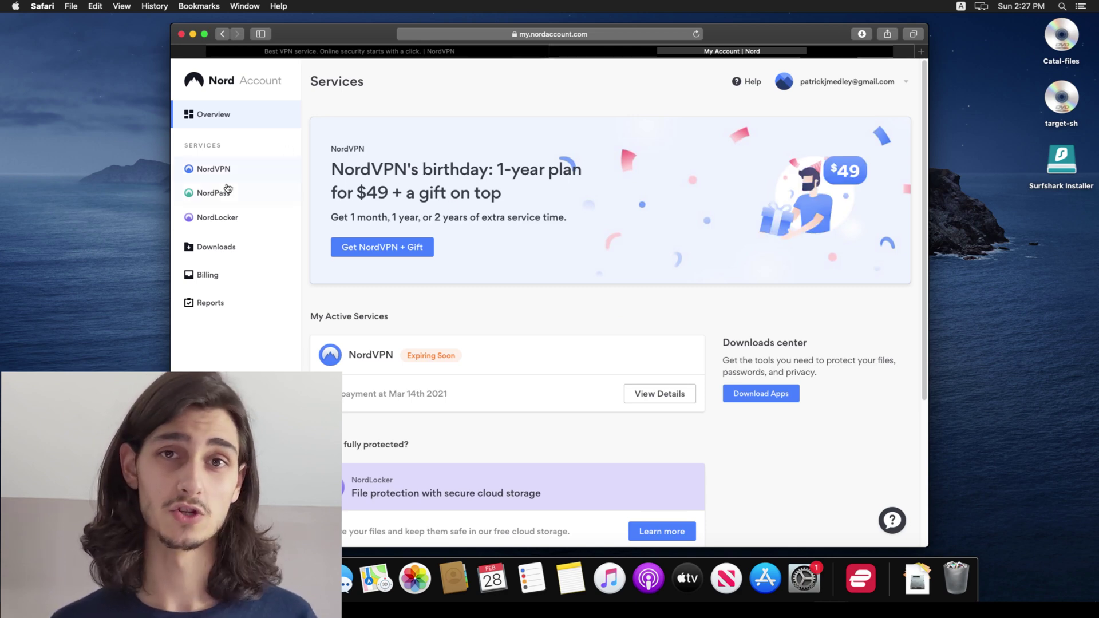
pyautogui.click(223, 253)
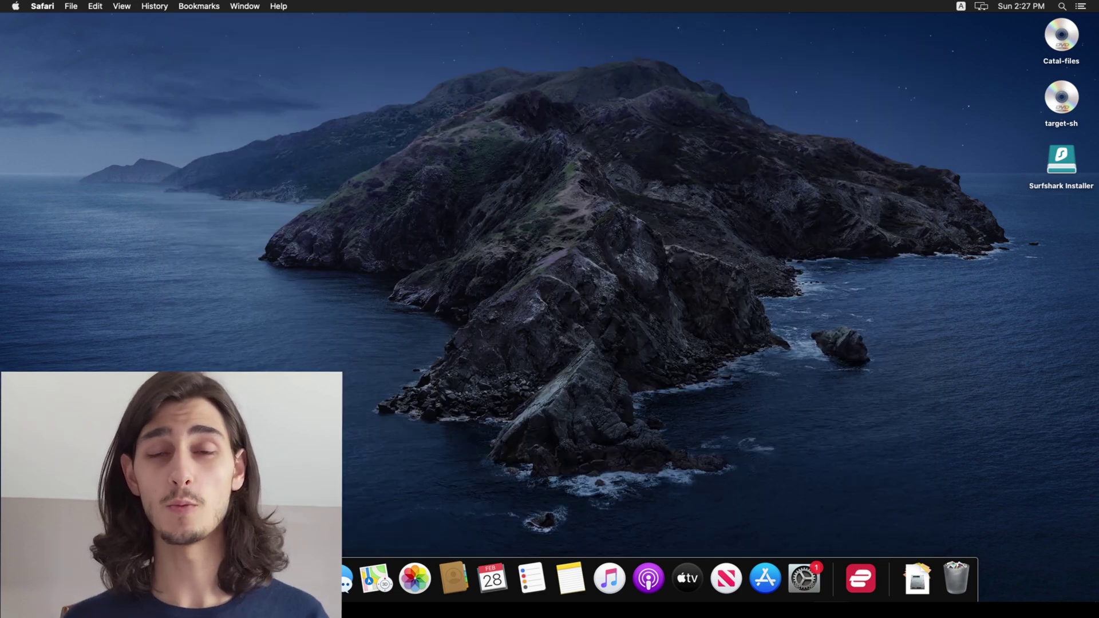
# In a fresh Safari window, go to nordvpn.com and log back in with the saved Nord account
pyautogui.press('super+n')
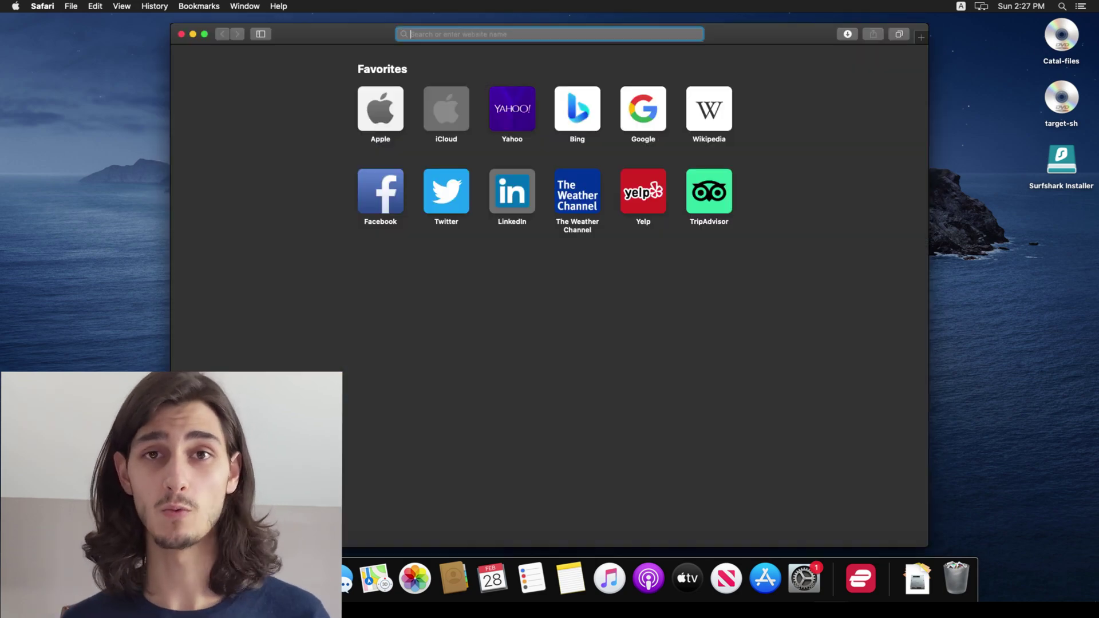
pyautogui.write('nordvpn.com')
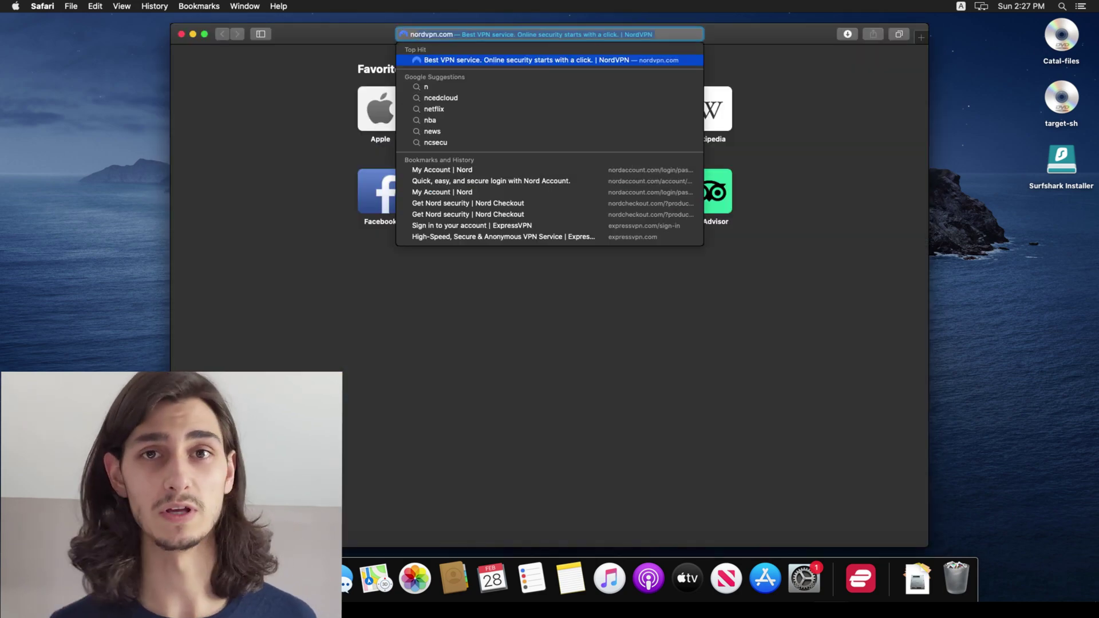
pyautogui.press('Return')
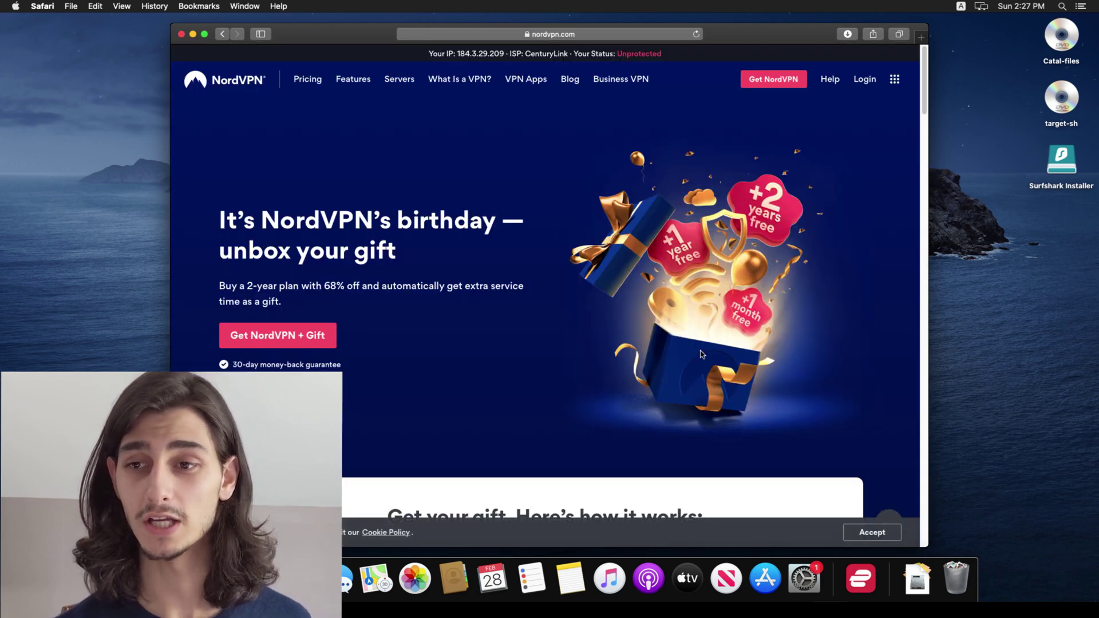
pyautogui.click(864, 79)
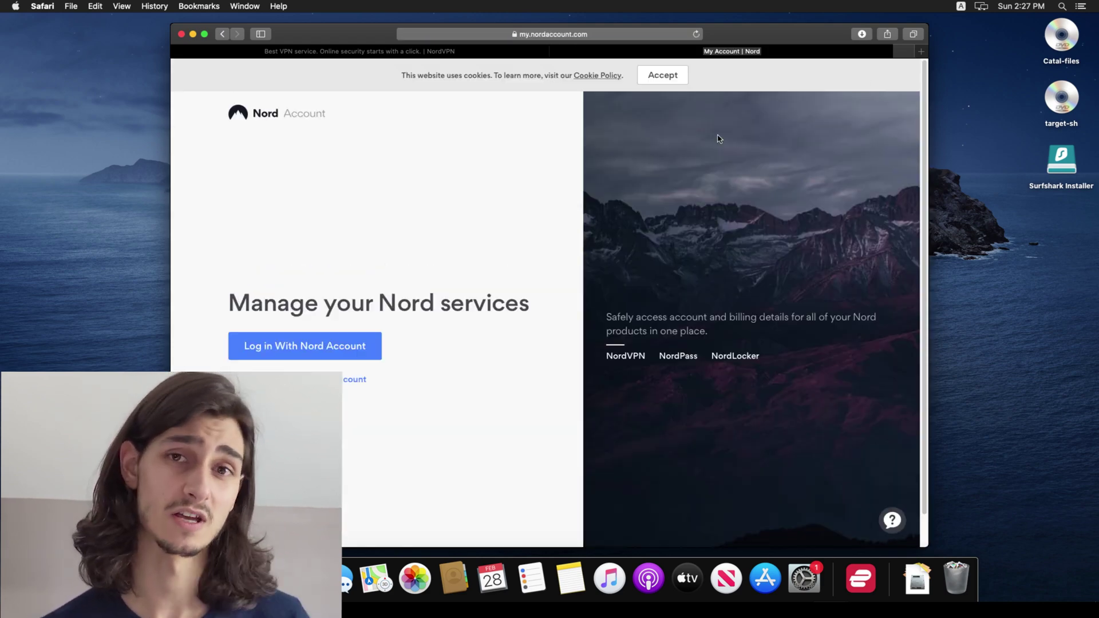
pyautogui.click(338, 355)
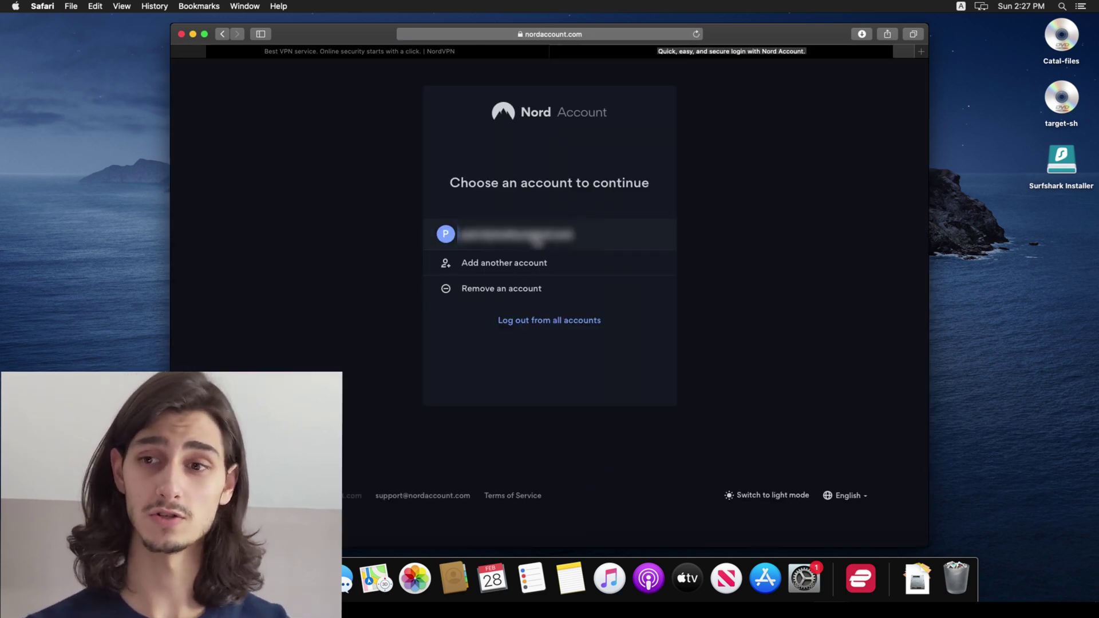
pyautogui.click(536, 240)
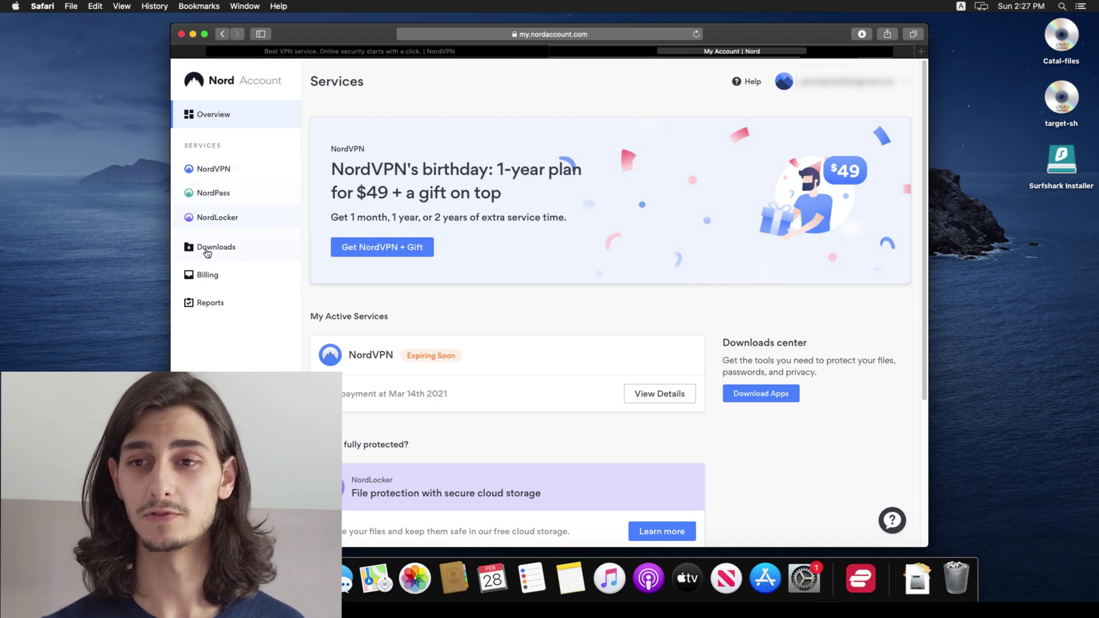
# Download NordVPN (OVPN) for macOS 10.10+ from the account's Downloads page
pyautogui.click(227, 247)
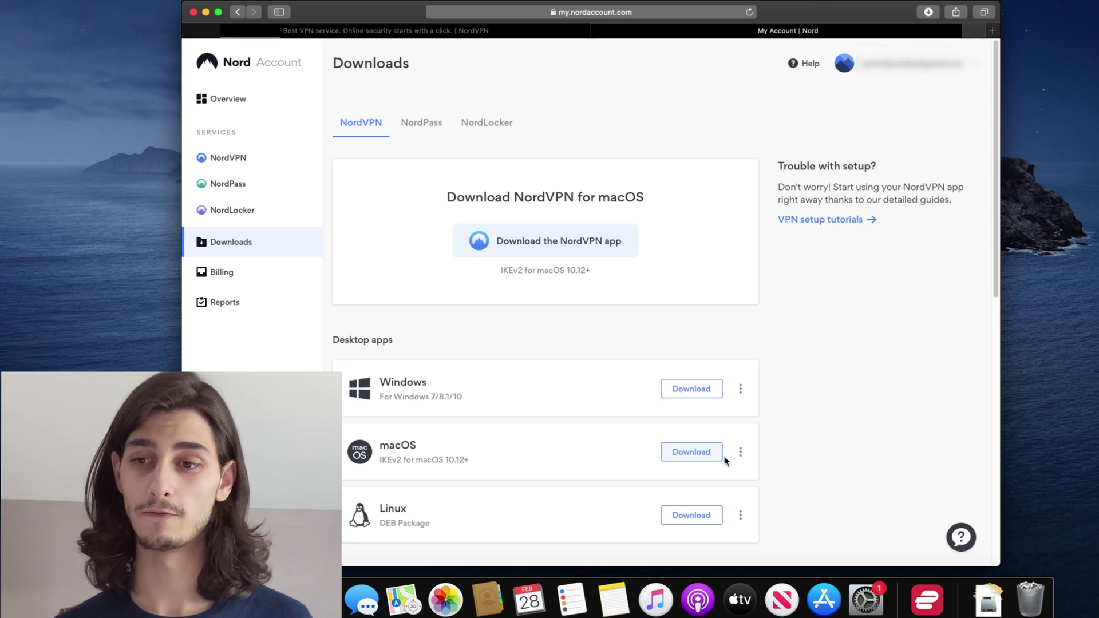
pyautogui.click(738, 453)
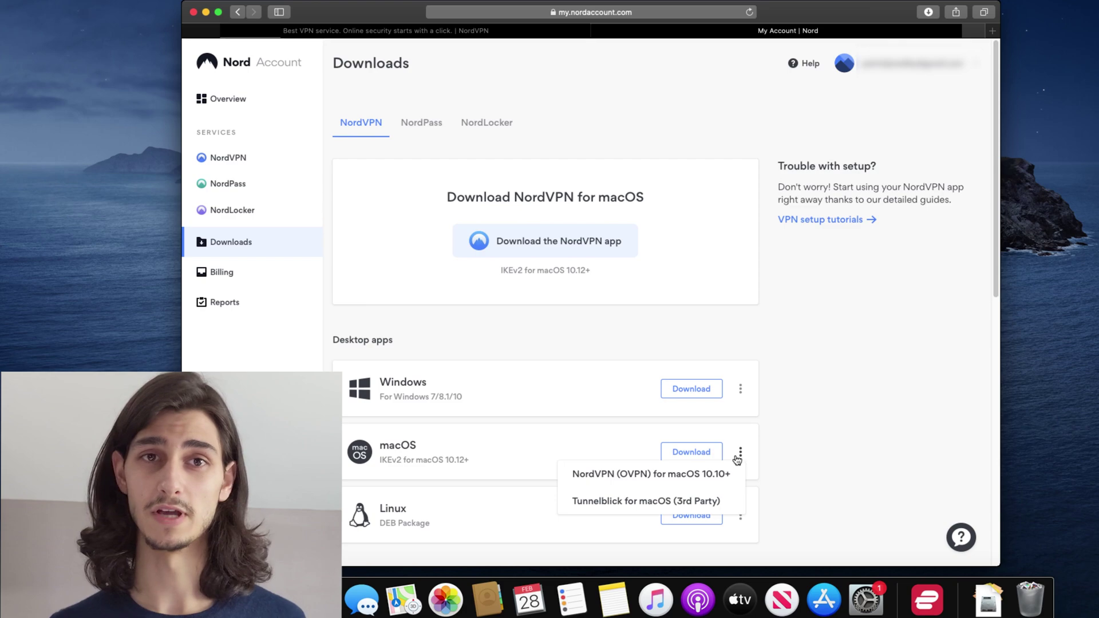
pyautogui.click(700, 474)
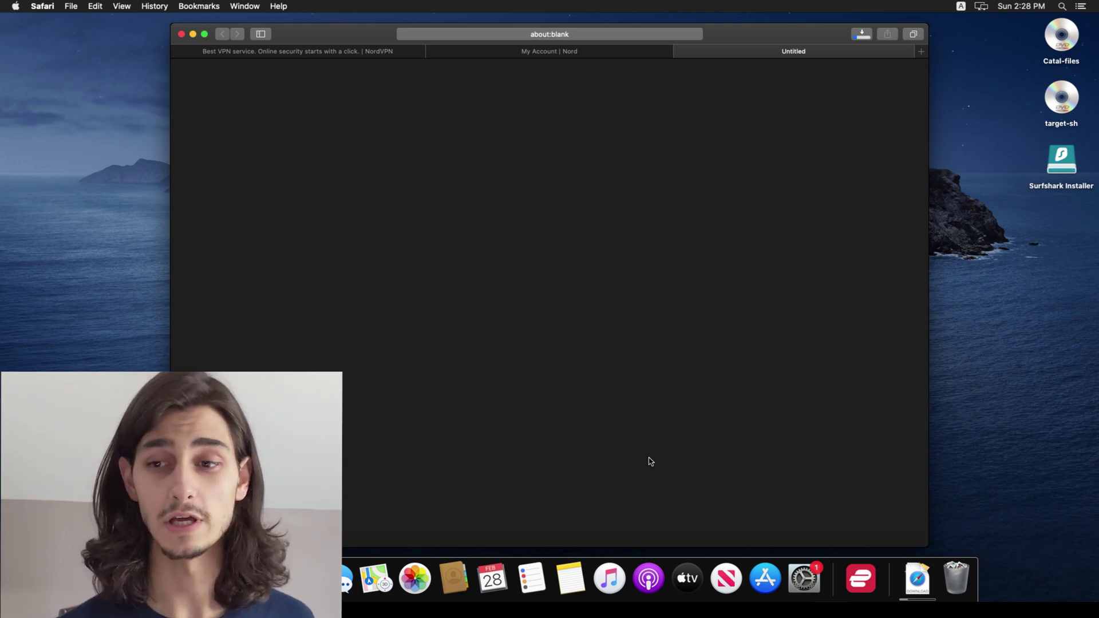
# Minimize Safari and open NordVPN.pkg from the Downloads stack
pyautogui.press('super+m')
pyautogui.click(897, 583)
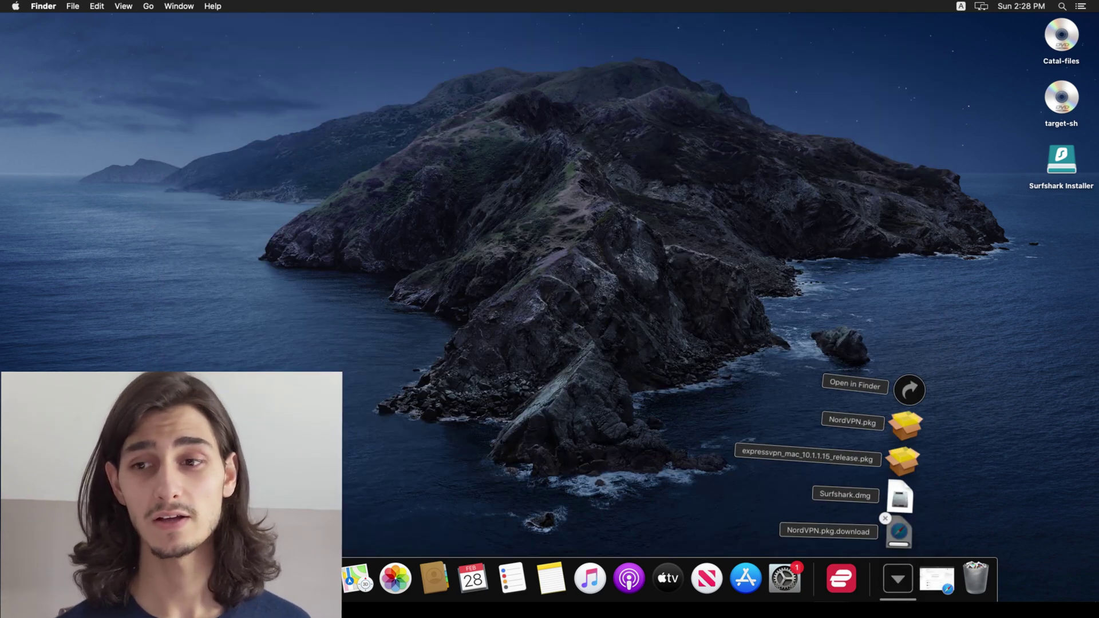
pyautogui.click(906, 428)
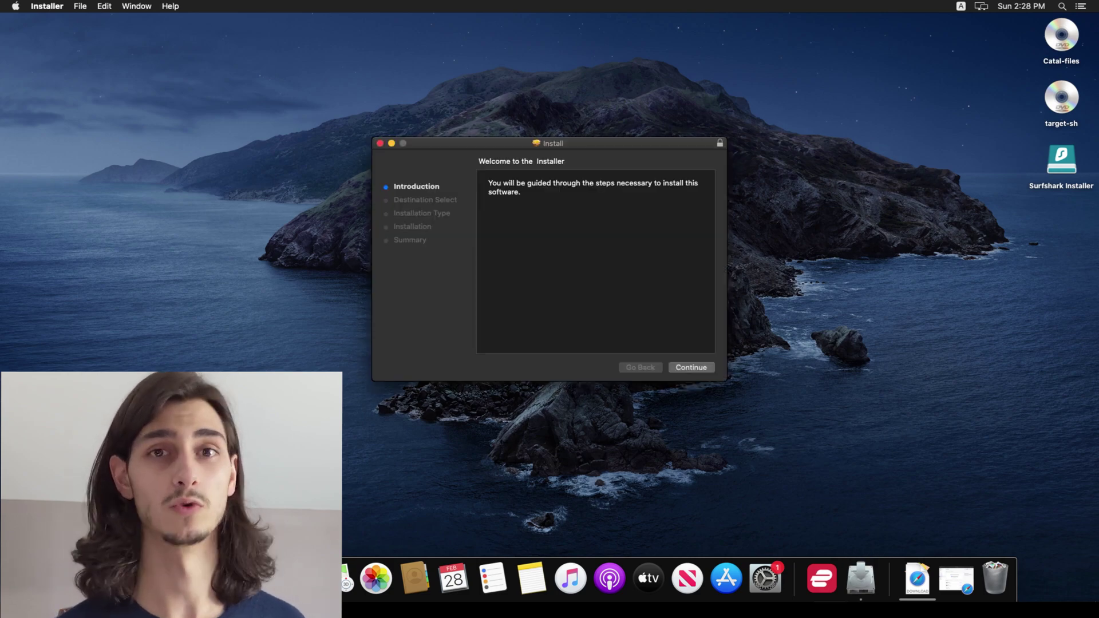
# Run the standard install with the admin password, then close the installer and keep the package
pyautogui.click(679, 371)
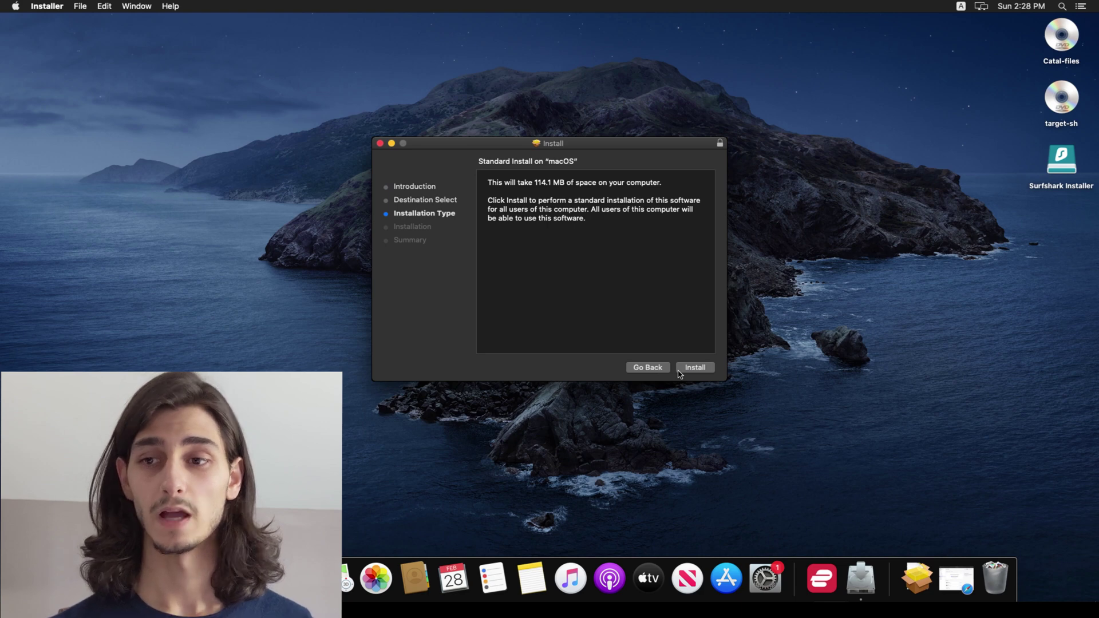
pyautogui.click(679, 371)
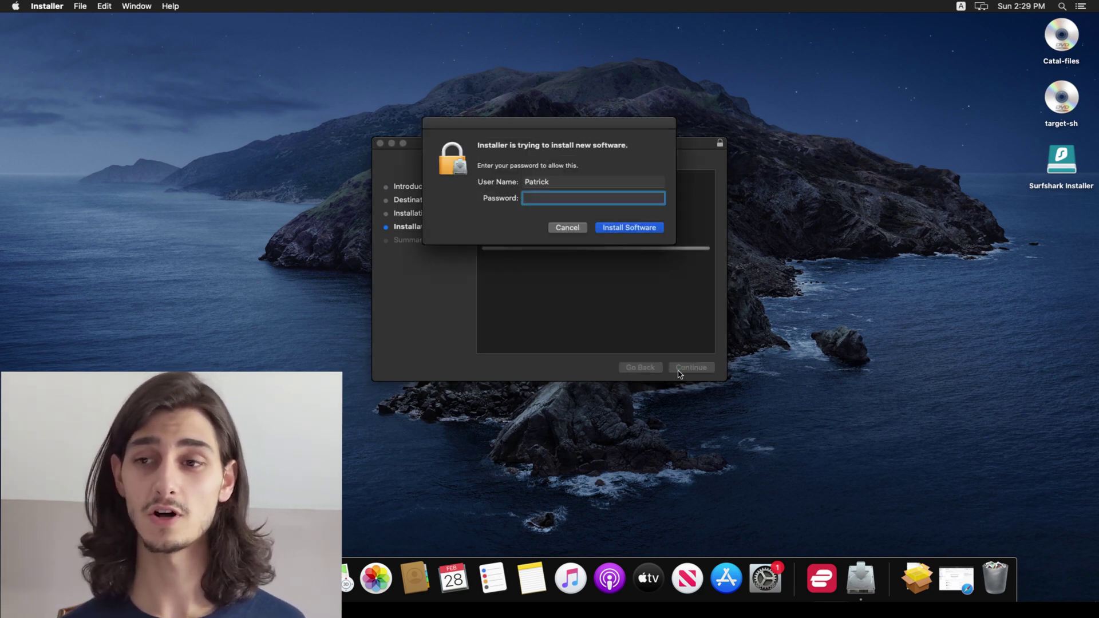
pyautogui.write('••••••')
pyautogui.press('Return')
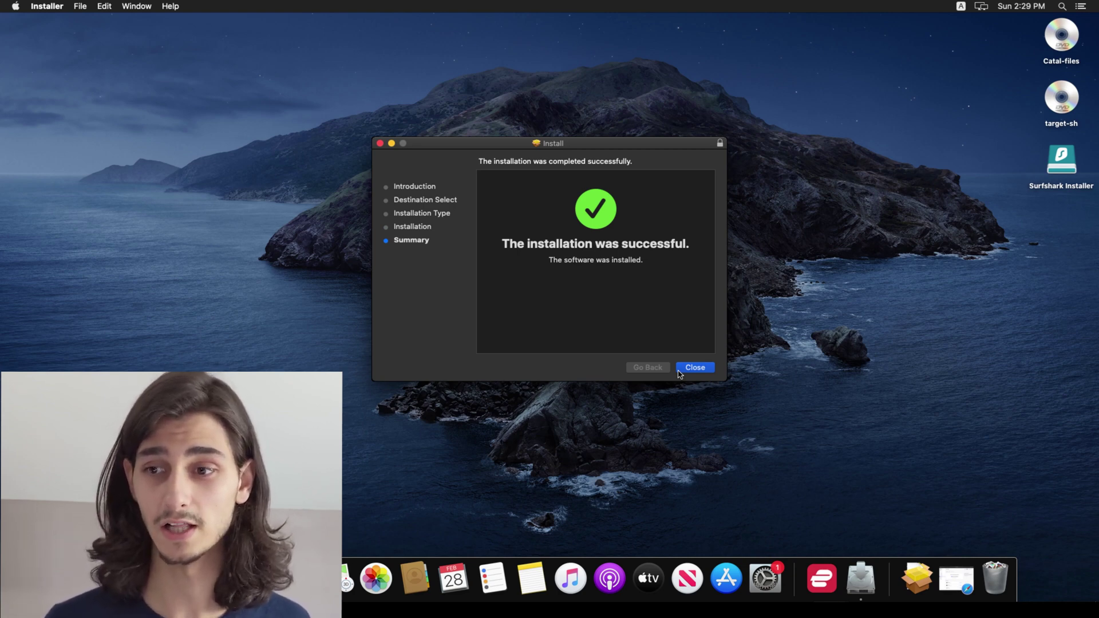
pyautogui.click(679, 369)
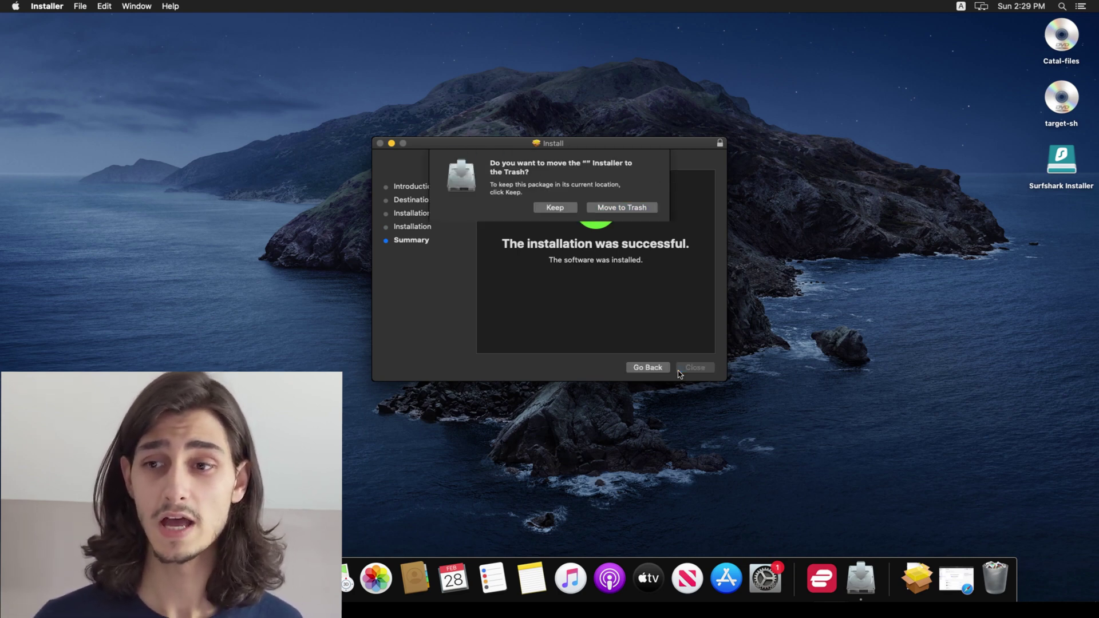
pyautogui.click(564, 208)
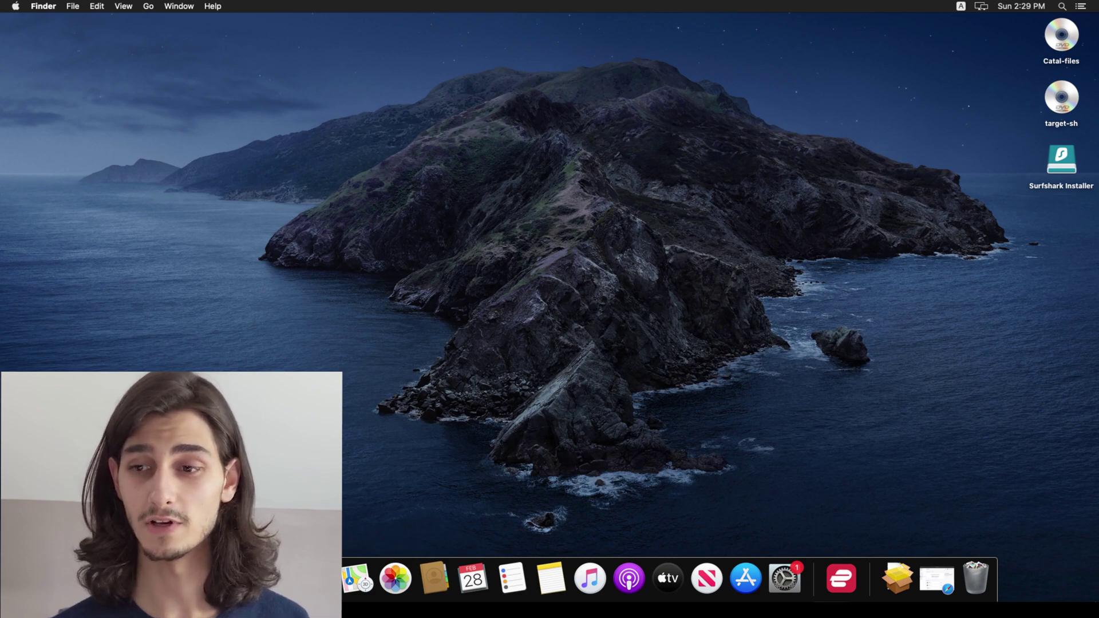
# Launch the NordVPN app from the Applications folder in a new Finder window
pyautogui.press('super+n')
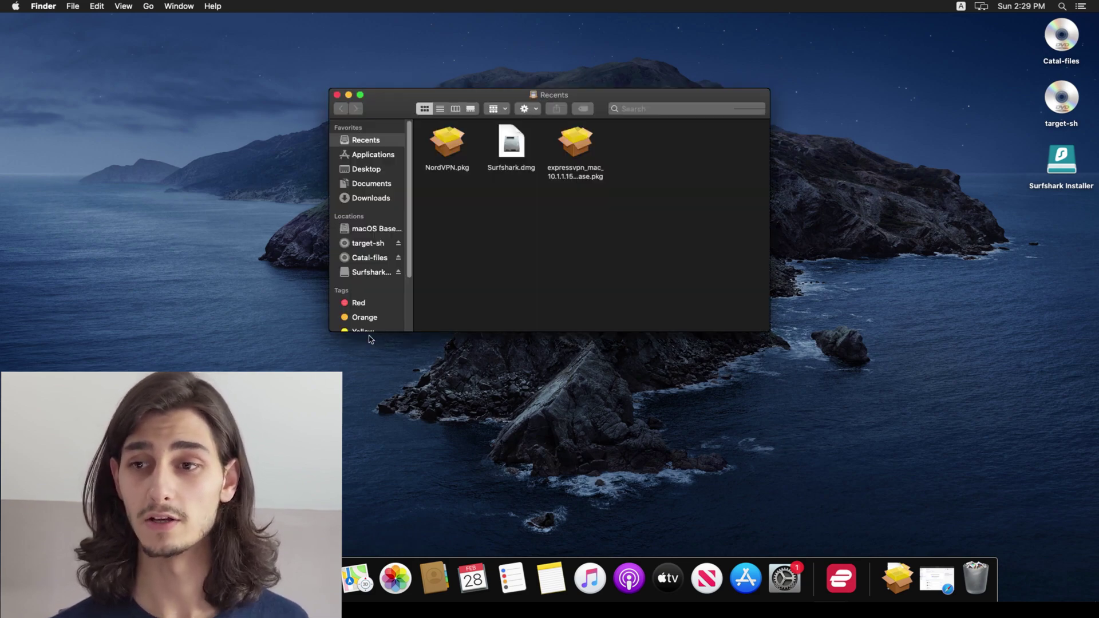
pyautogui.click(381, 154)
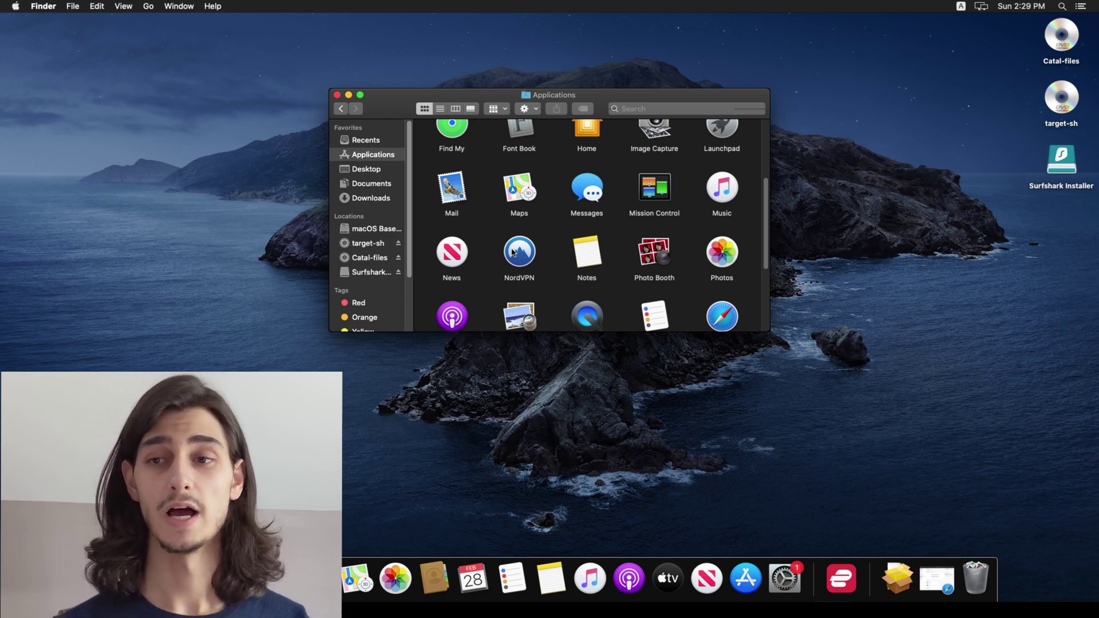
pyautogui.click(513, 253)
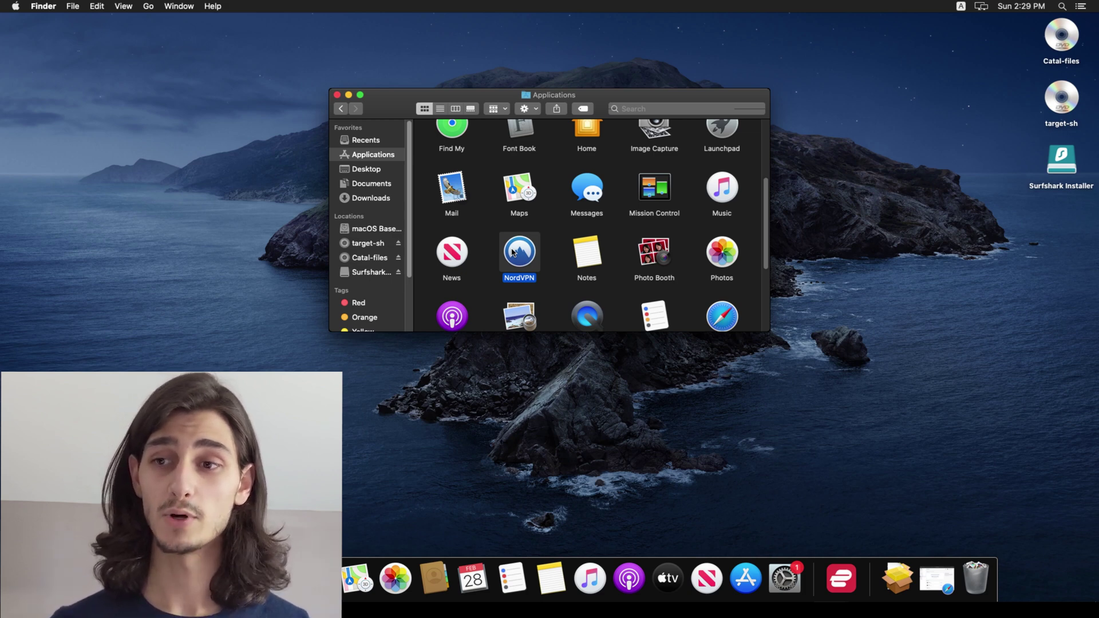
pyautogui.doubleClick(513, 252)
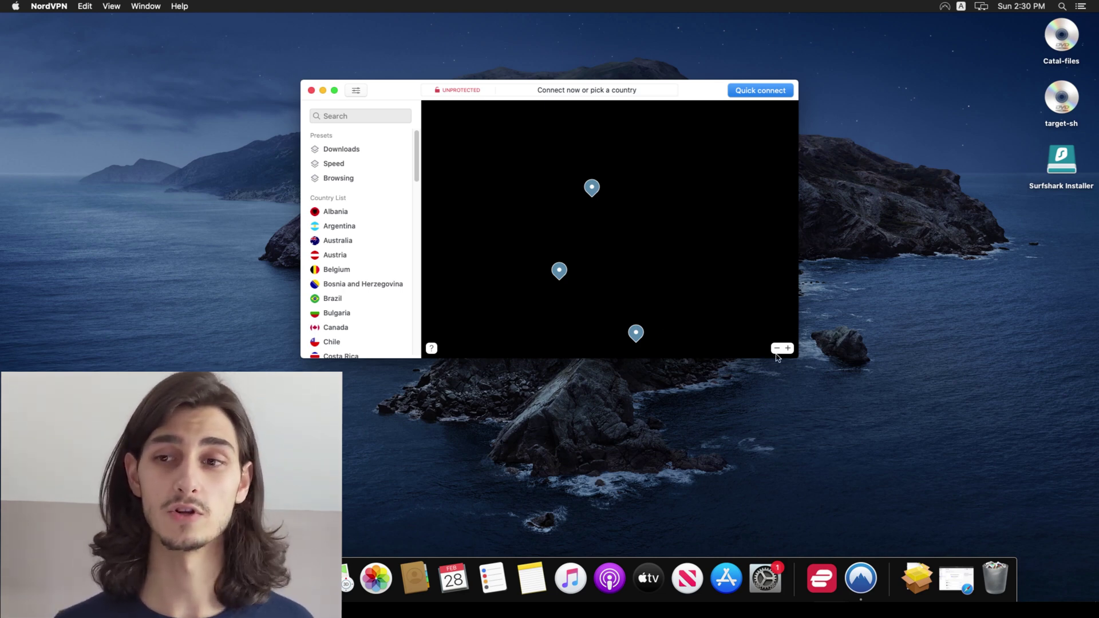
# Zoom the NordVPN server map out three levels
pyautogui.click(776, 349)
pyautogui.click(776, 349)
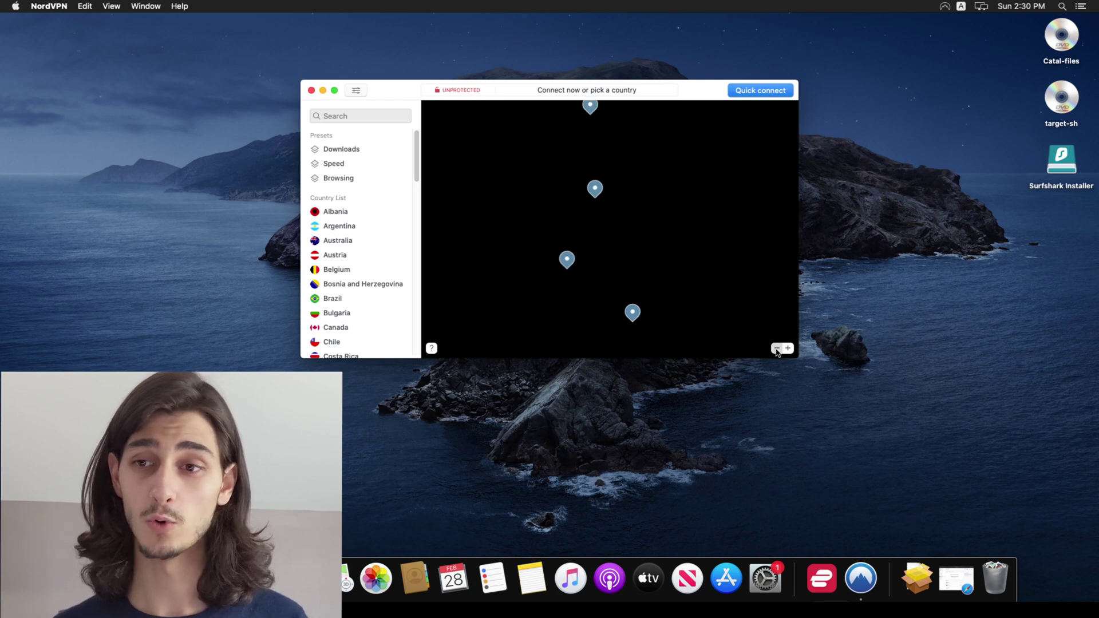
pyautogui.click(777, 349)
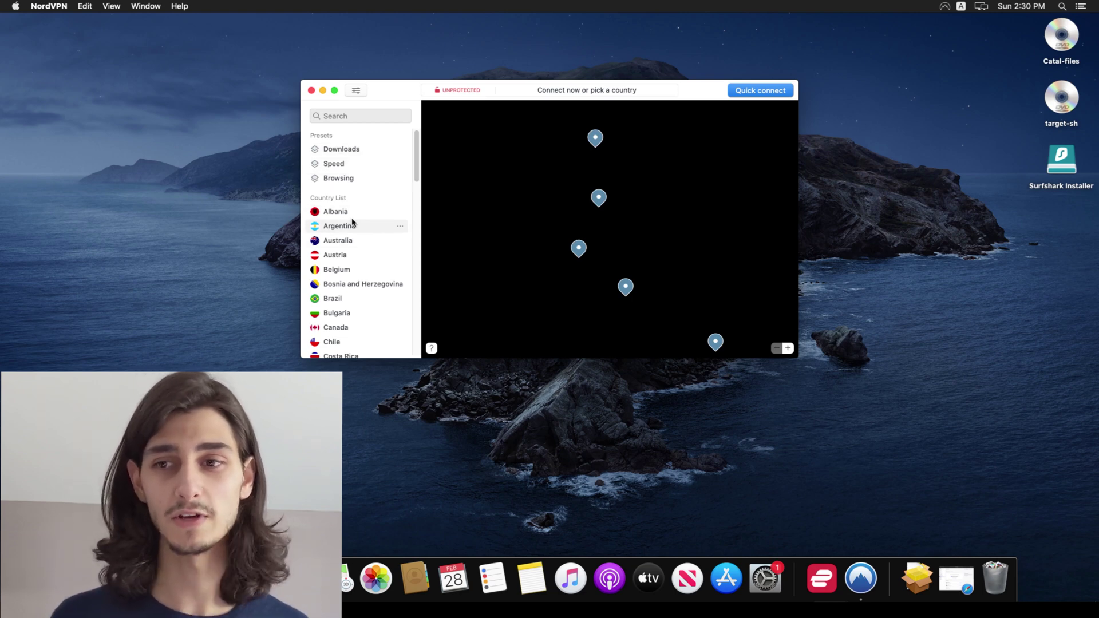
# Connect to Argentina from the country list, landing on server Argentina #34
pyautogui.click(353, 223)
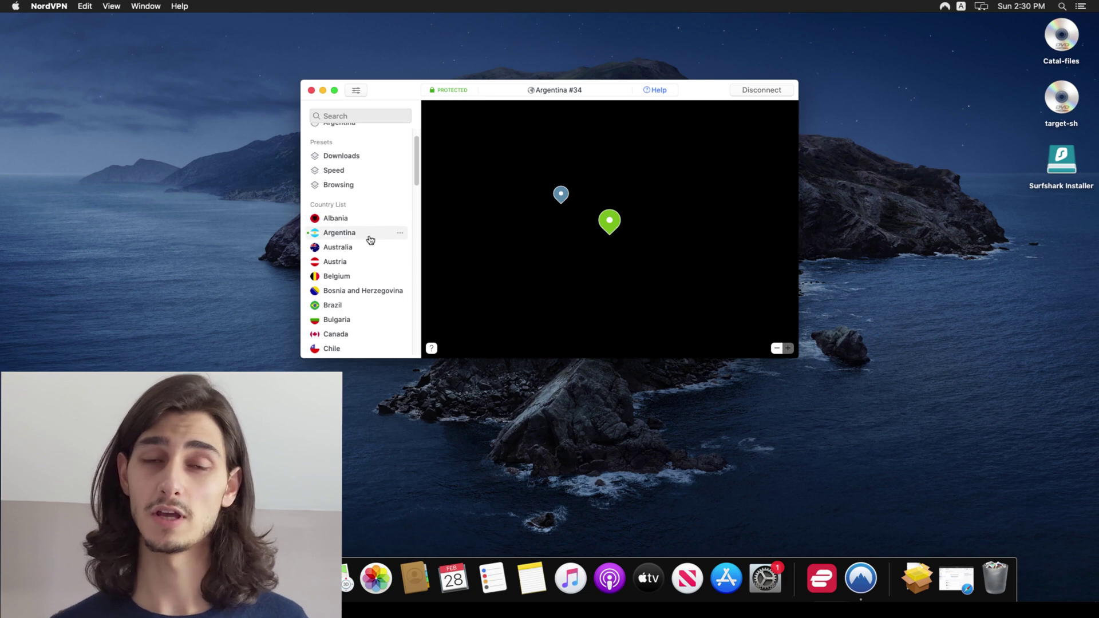
pyautogui.click(404, 234)
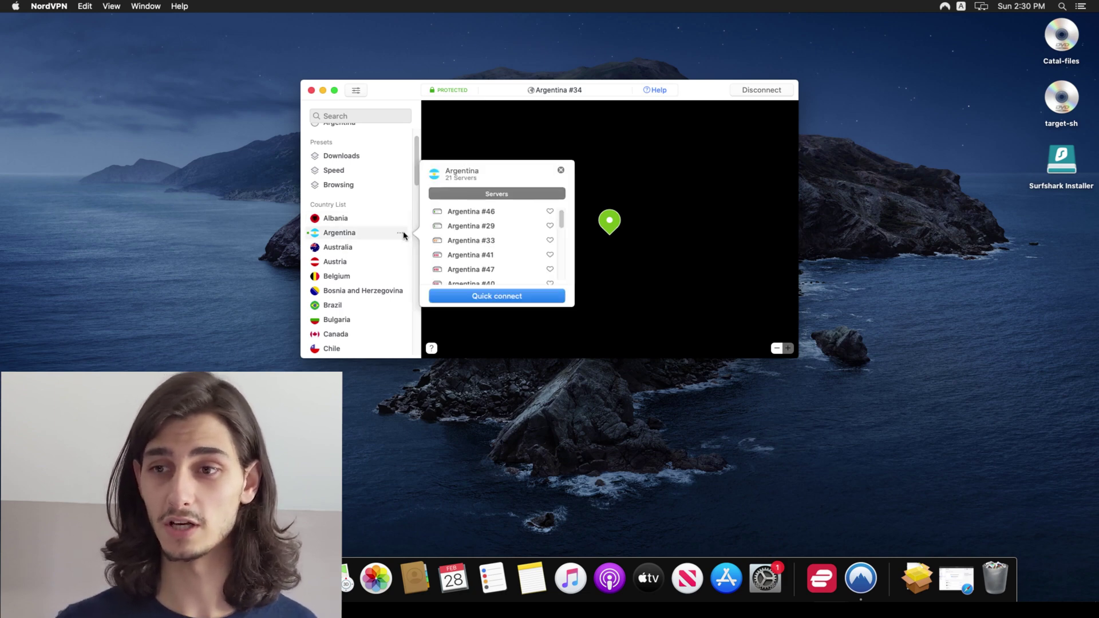
pyautogui.click(502, 303)
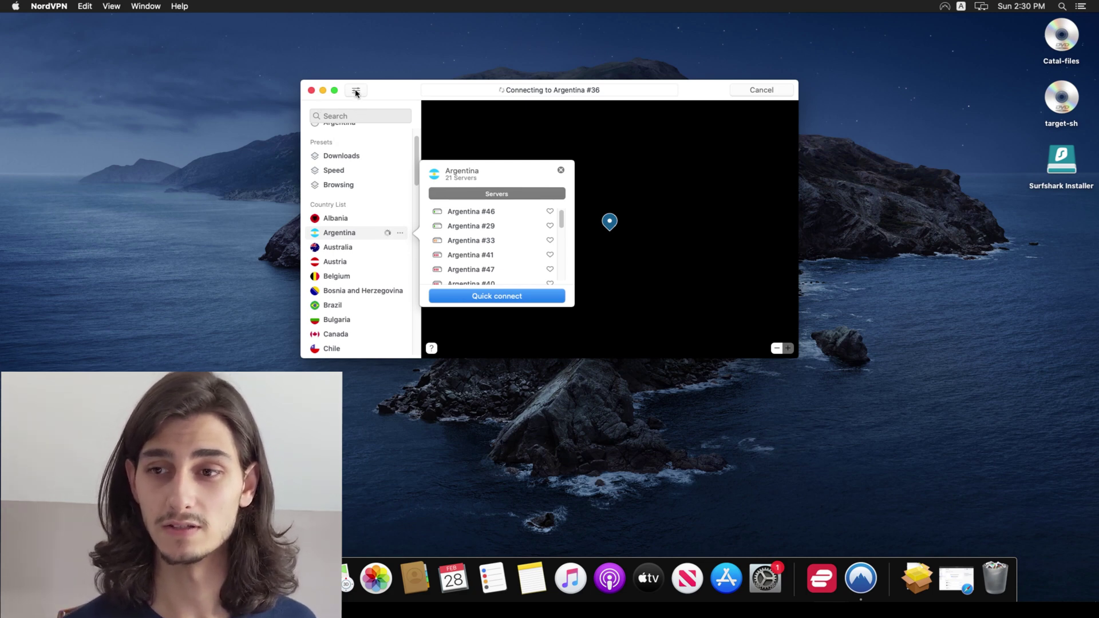
pyautogui.scroll(-1, 330, 204)
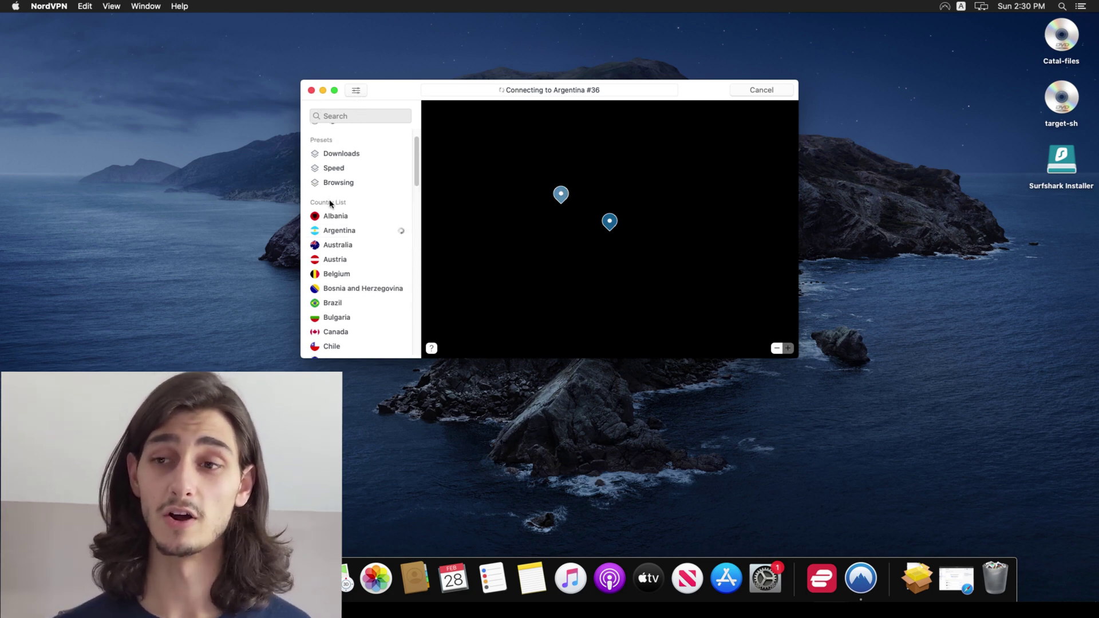
pyautogui.scroll(2, 330, 204)
pyautogui.scroll(-5, 330, 204)
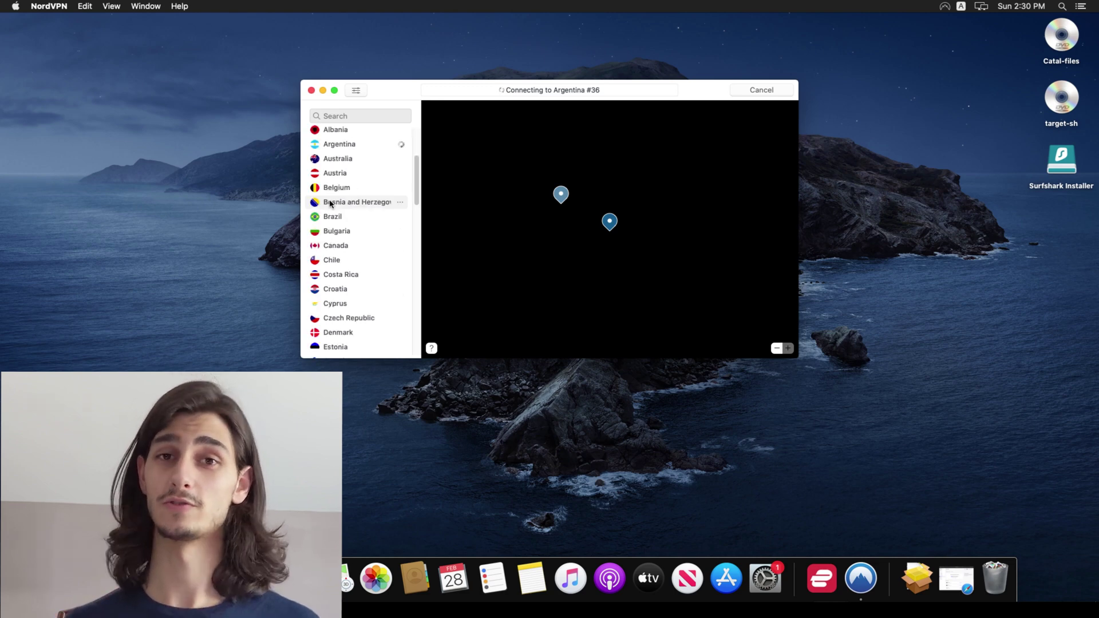
pyautogui.scroll(-4, 330, 203)
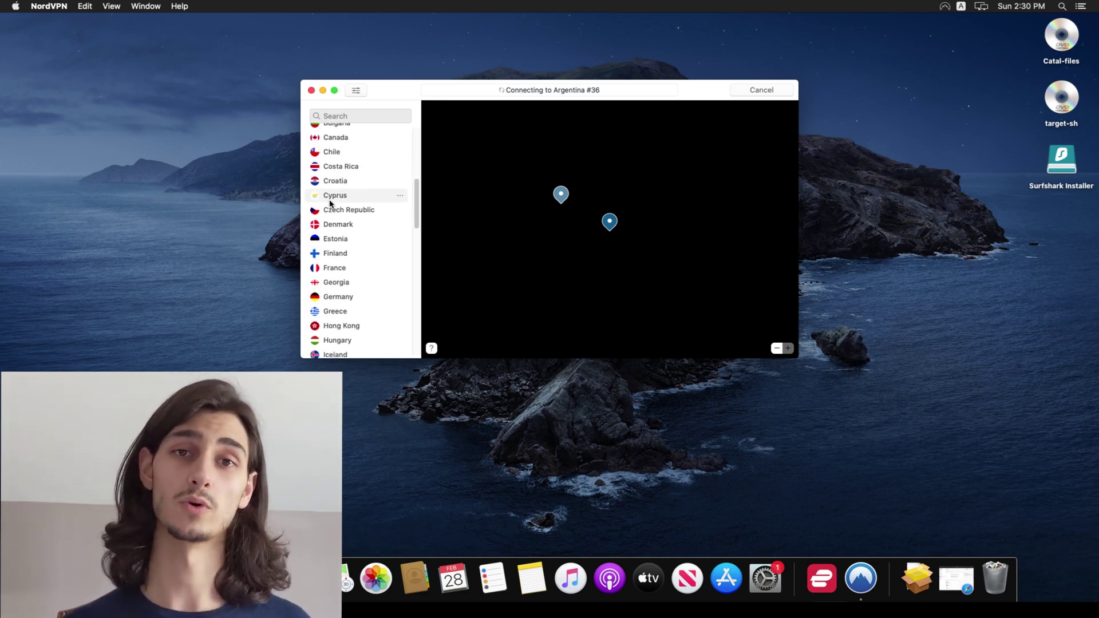
pyautogui.scroll(-2, 330, 204)
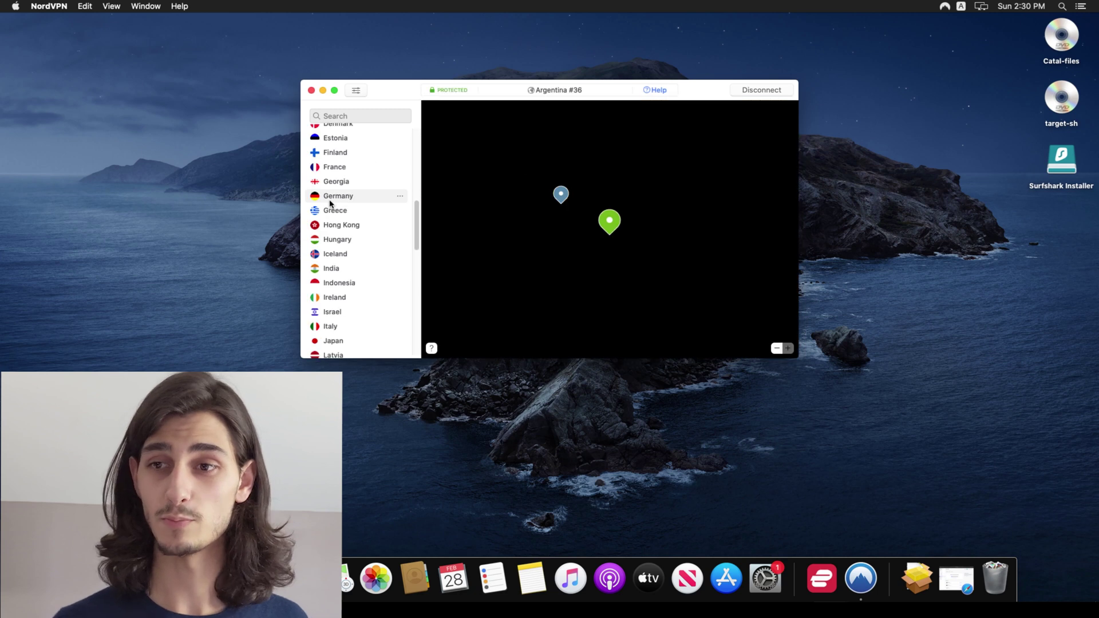
# Open Preferences and browse Auto-connect, Presets, Kill Switch, DNS, Appearance and Other Apps
pyautogui.click(358, 92)
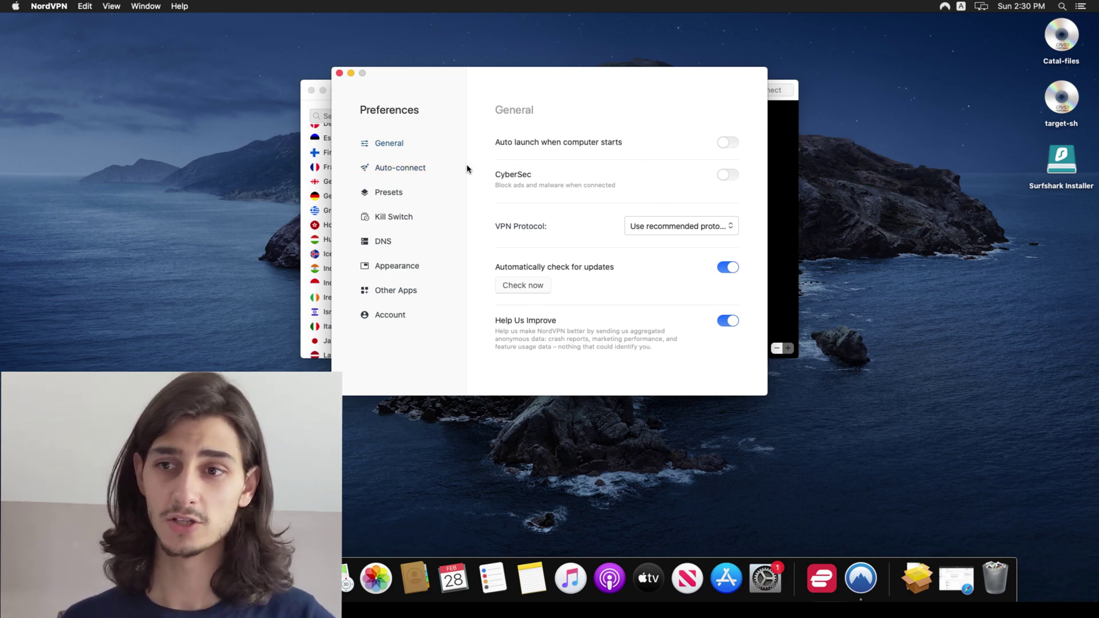
pyautogui.click(414, 170)
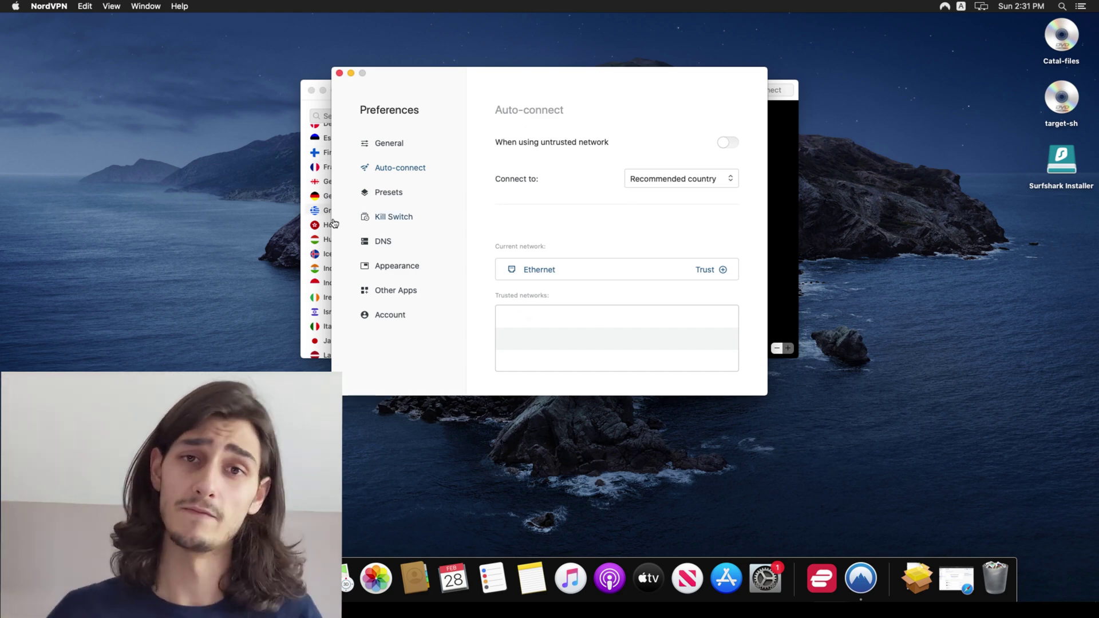
pyautogui.click(416, 195)
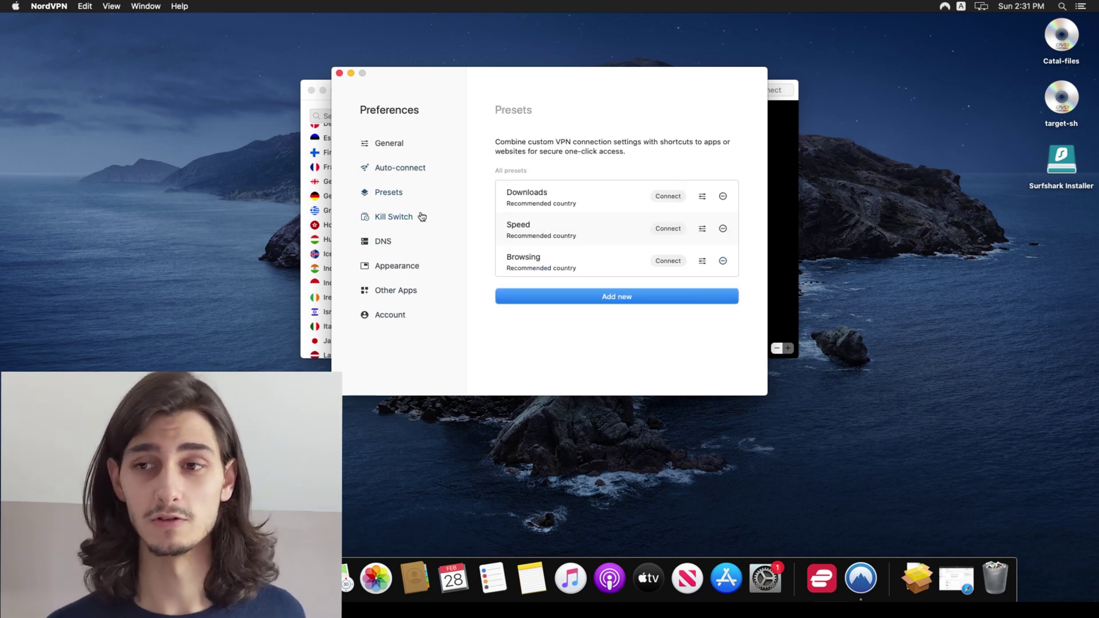
pyautogui.click(422, 216)
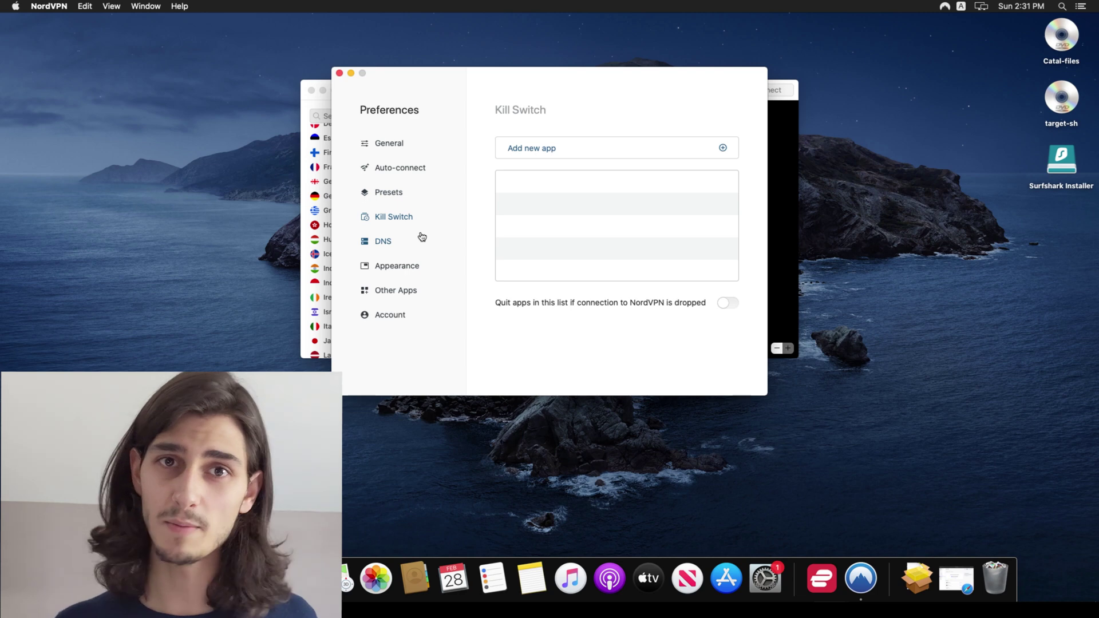
pyautogui.click(422, 238)
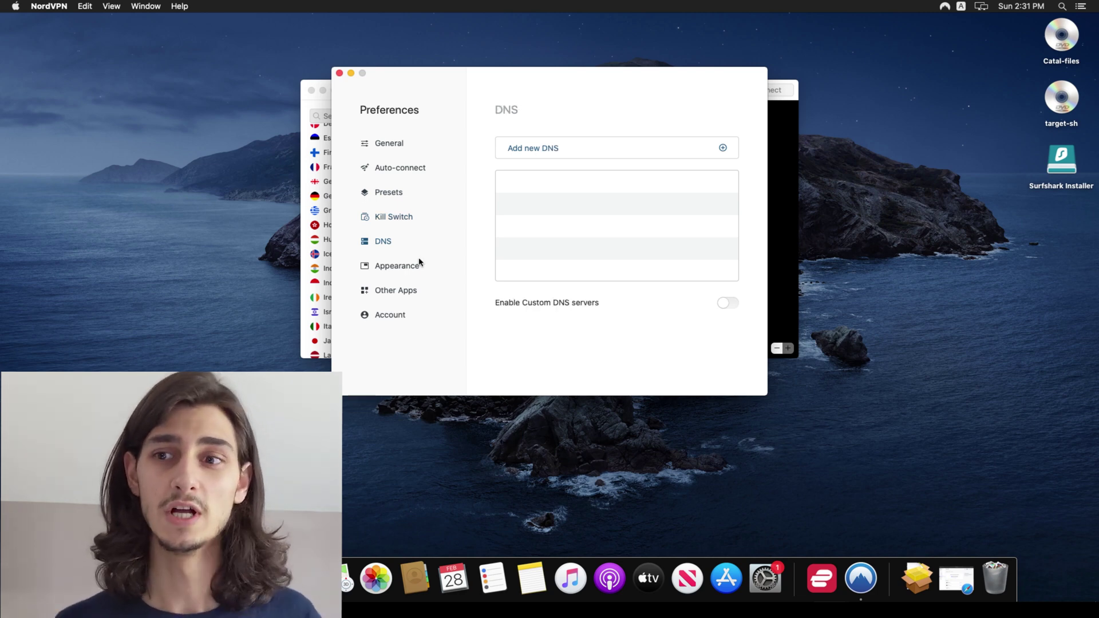
pyautogui.click(425, 271)
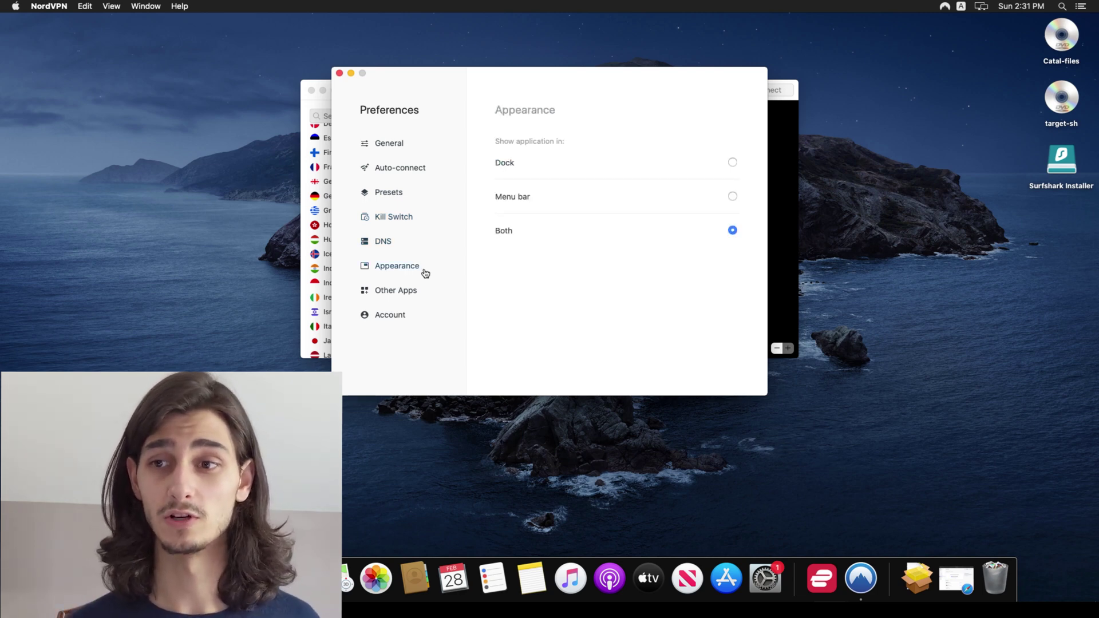
pyautogui.click(419, 297)
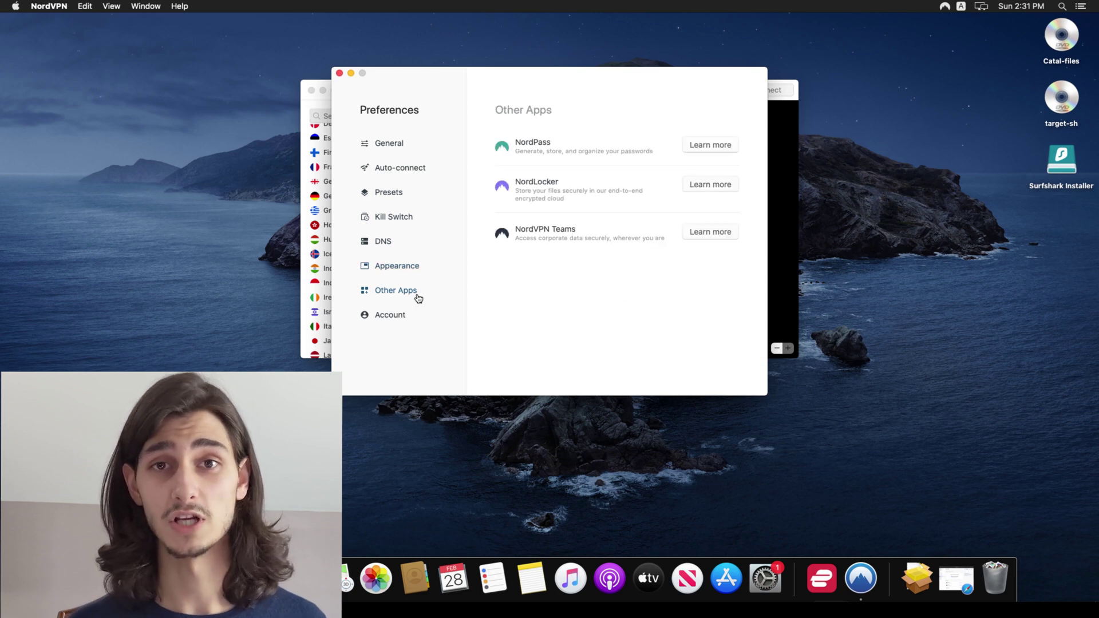
# Close Preferences and connect to United States (#5351) from the country list
pyautogui.click(340, 74)
pyautogui.scroll(1, 345, 263)
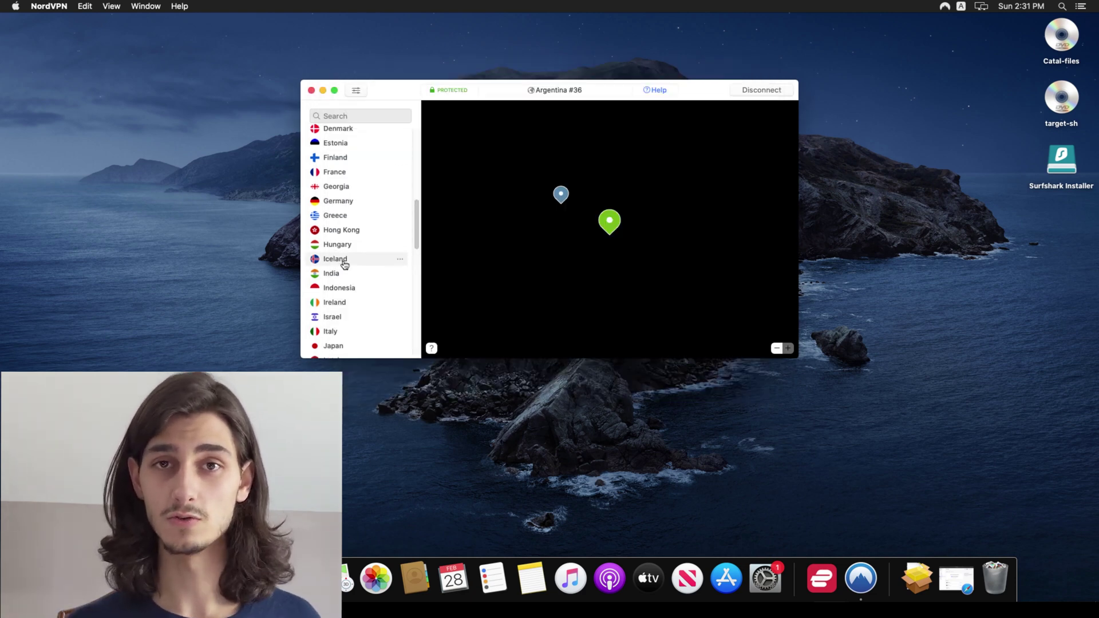
pyautogui.scroll(-5, 345, 264)
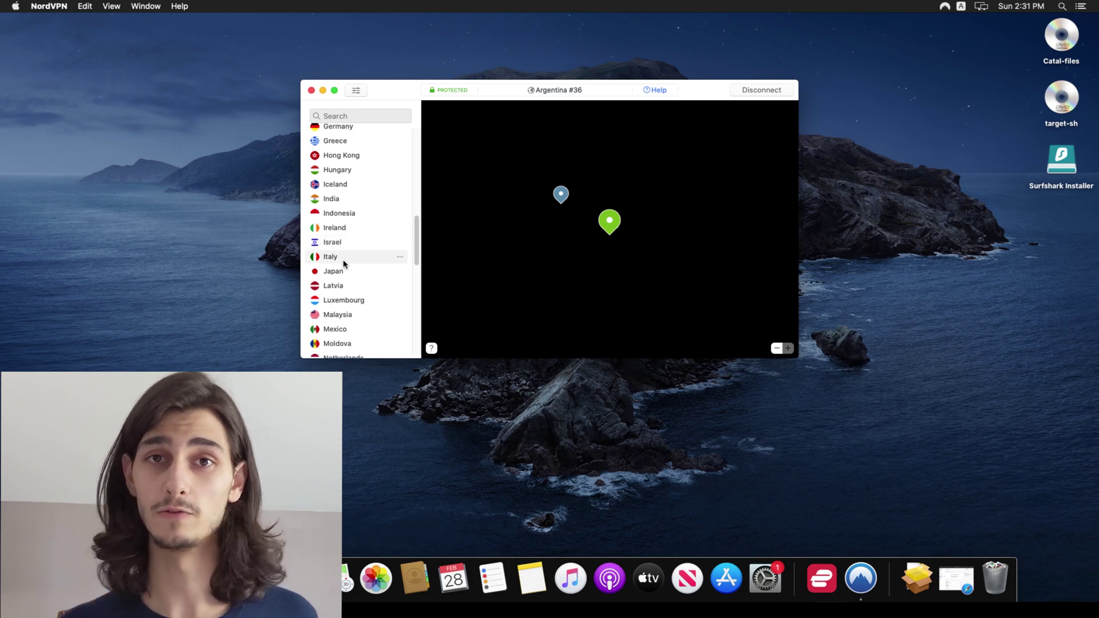
pyautogui.scroll(-15, 343, 262)
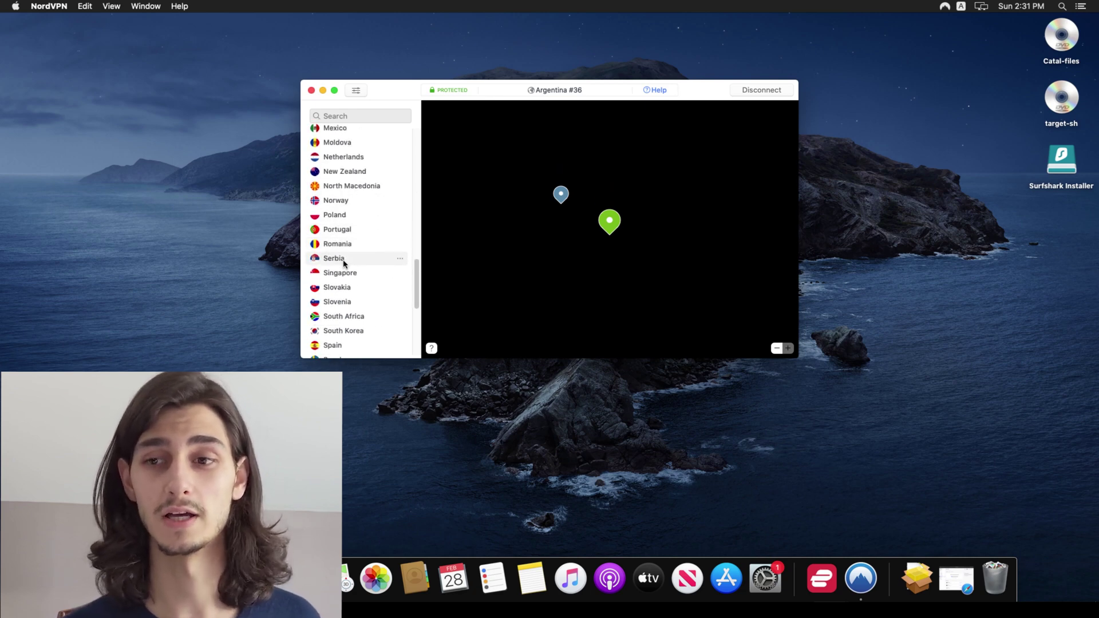
pyautogui.scroll(-5, 343, 262)
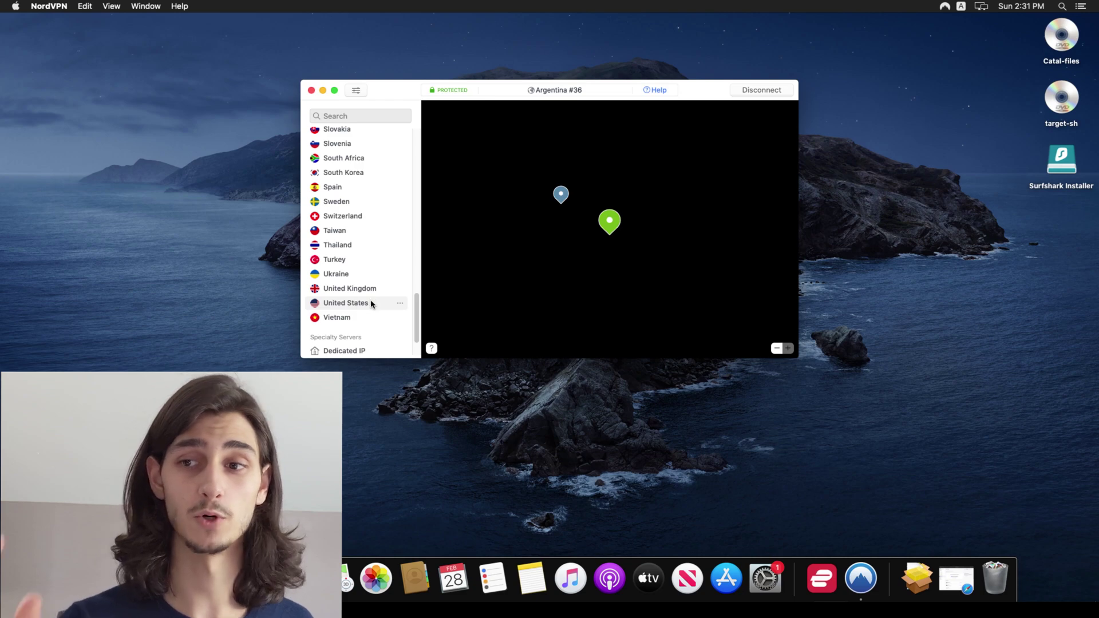
pyautogui.click(406, 304)
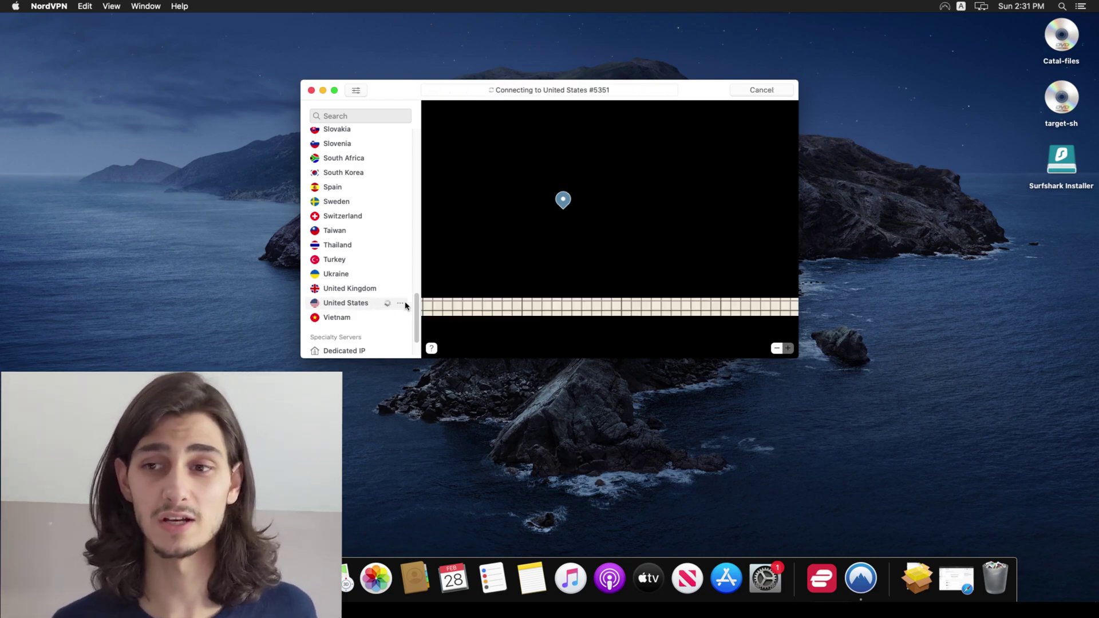
# Open the United States server list and mark United States #5264 as a favourite
pyautogui.click(400, 303)
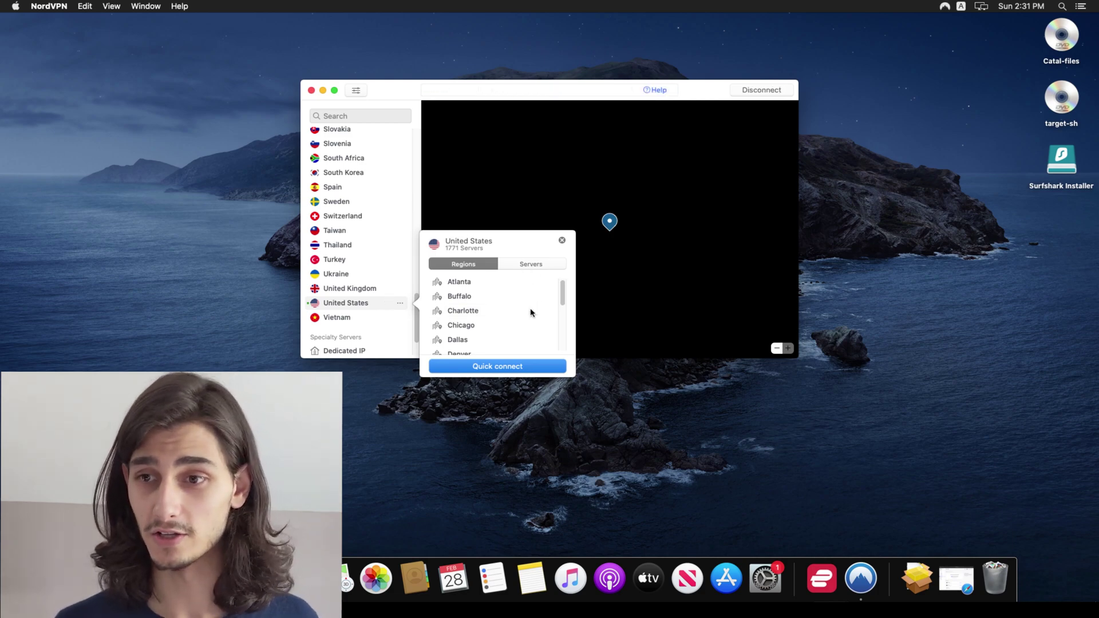
pyautogui.scroll(-1, 530, 312)
pyautogui.scroll(-5, 530, 312)
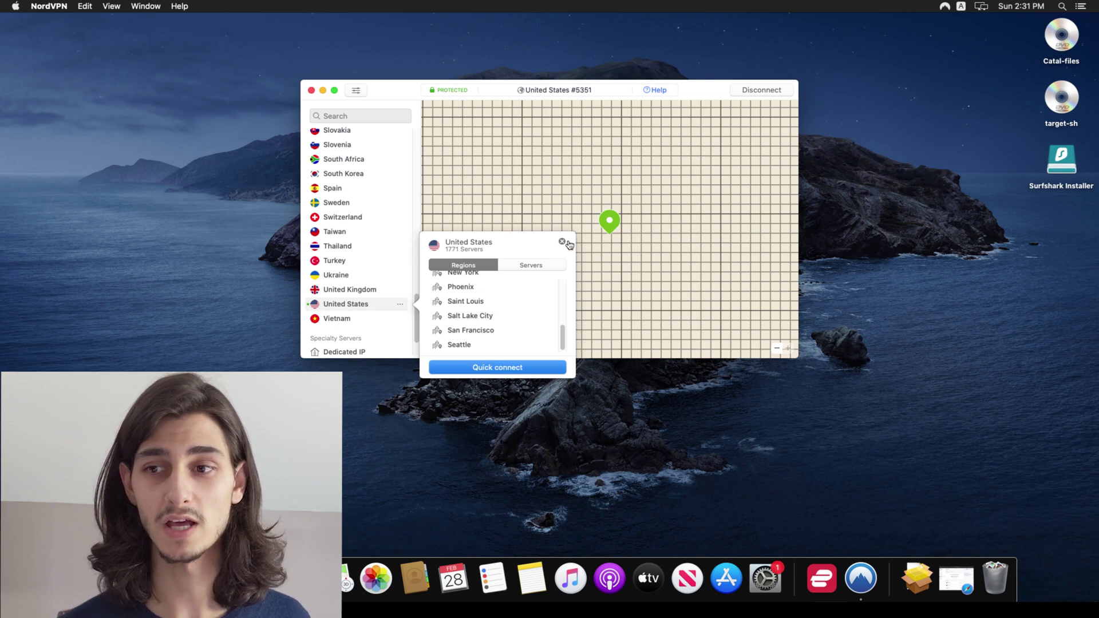
pyautogui.click(545, 266)
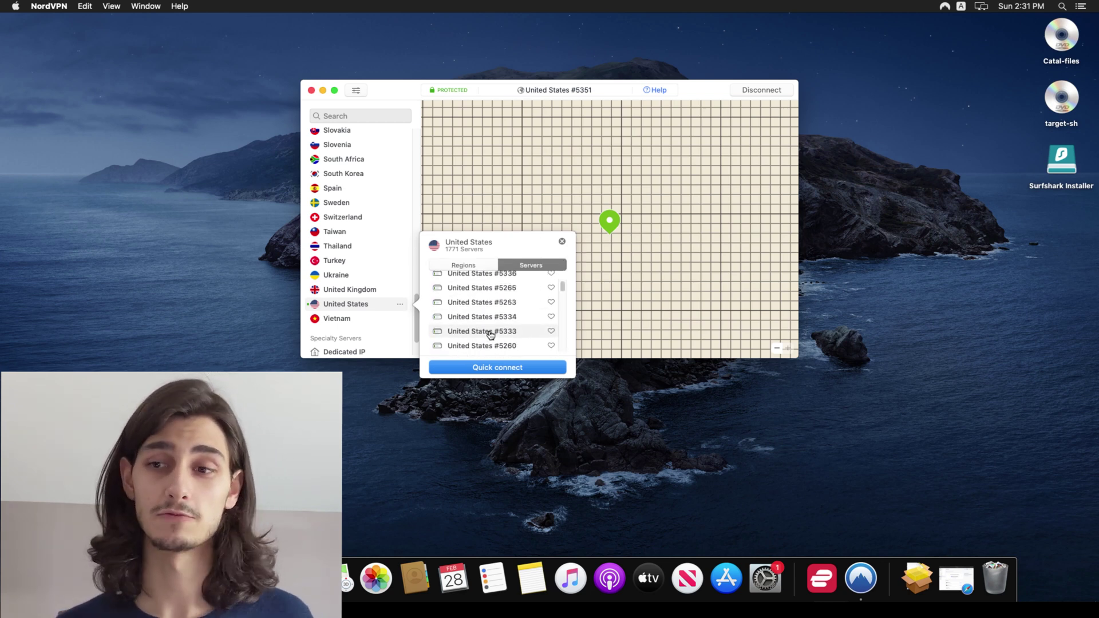
pyautogui.scroll(-3, 490, 335)
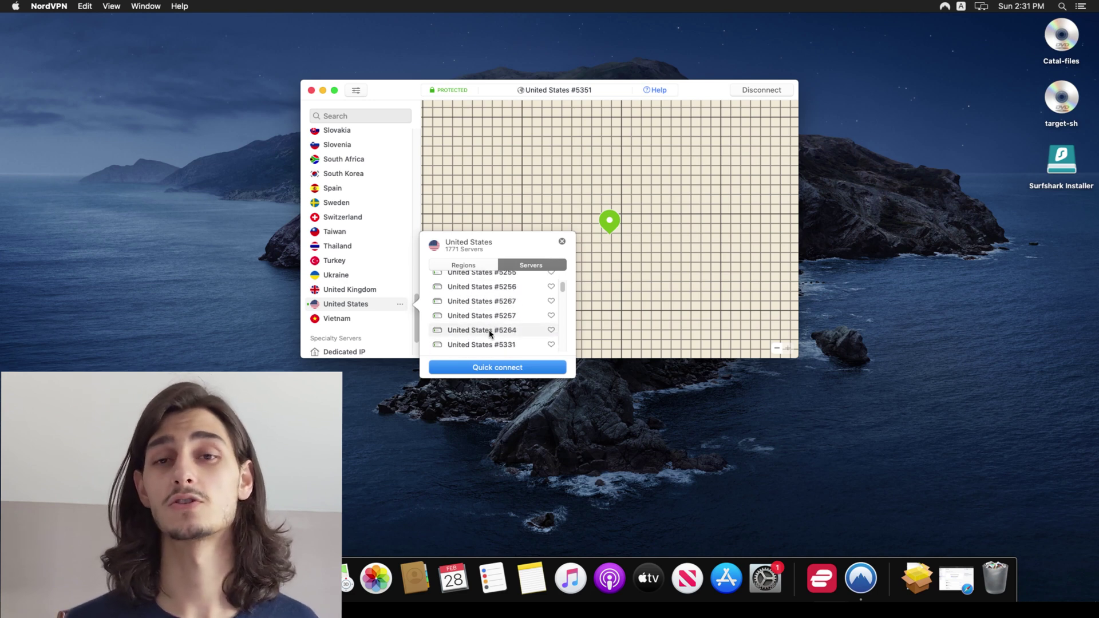
pyautogui.click(551, 331)
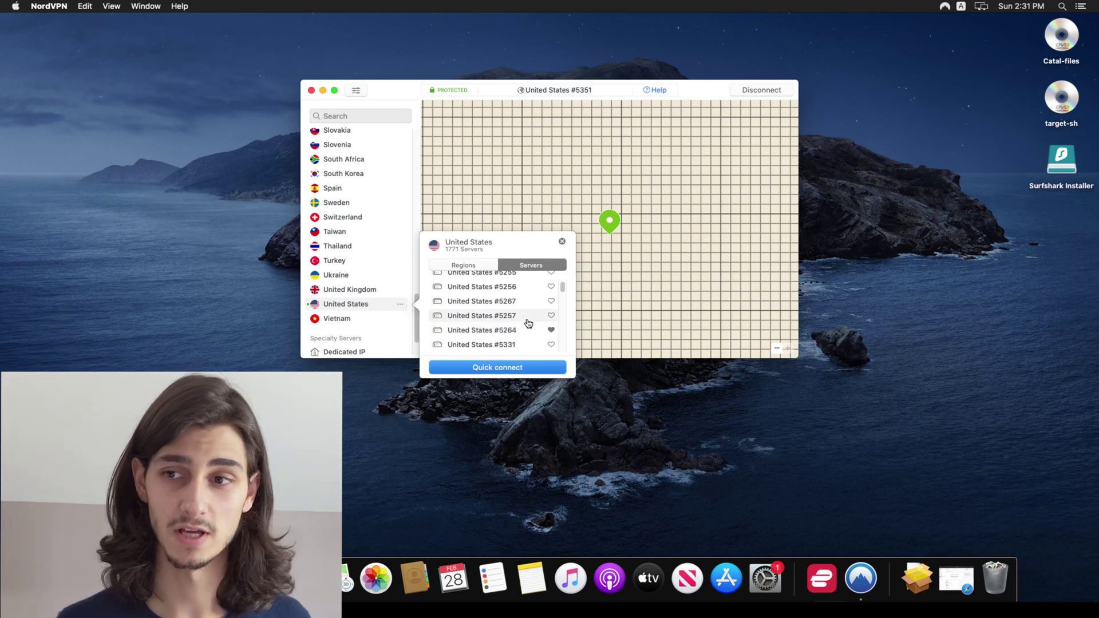
# Connect to the United States #5257 server from the Servers list
pyautogui.click(498, 314)
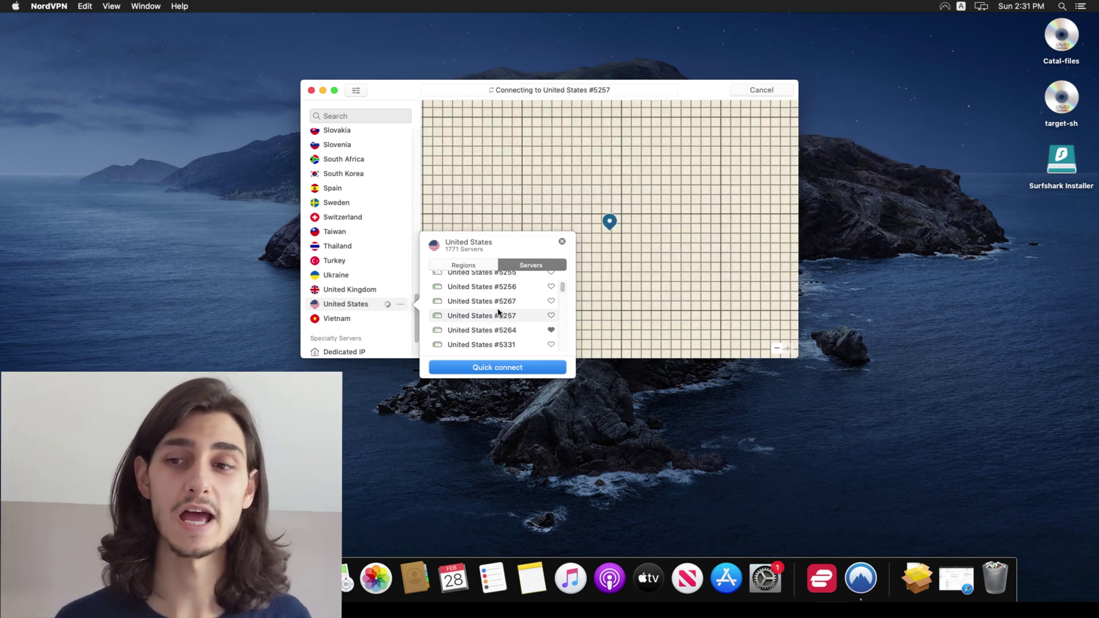